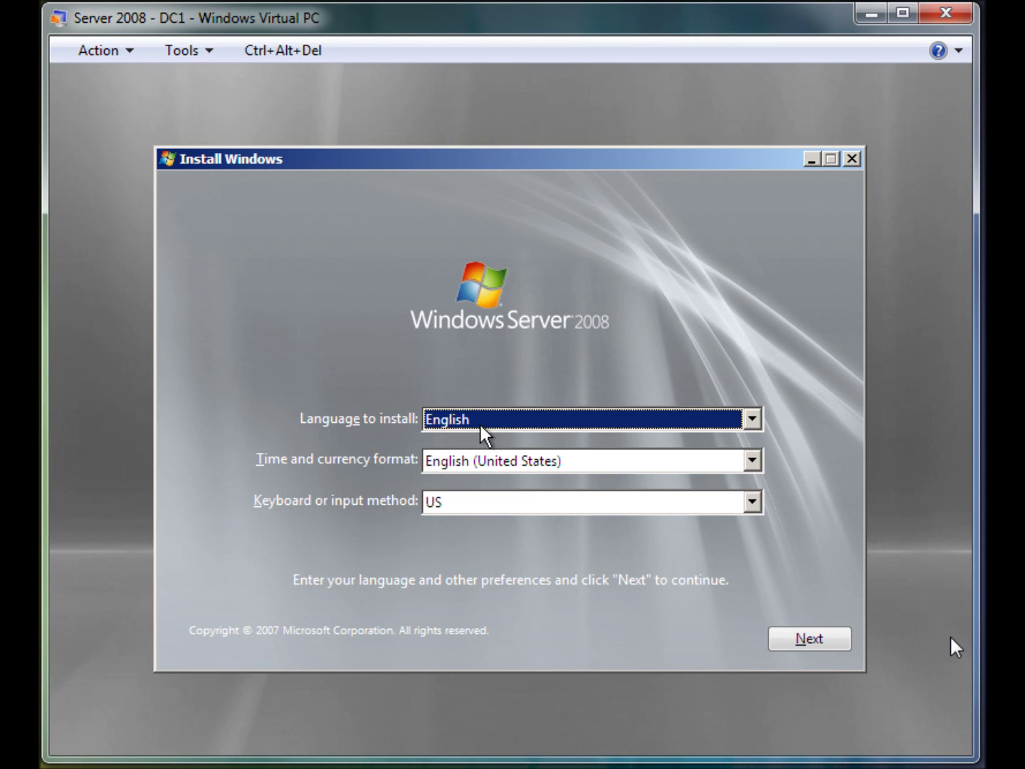
- Set the time and currency format to English (Australia) and continue past the language preferences
left_click(439, 468)
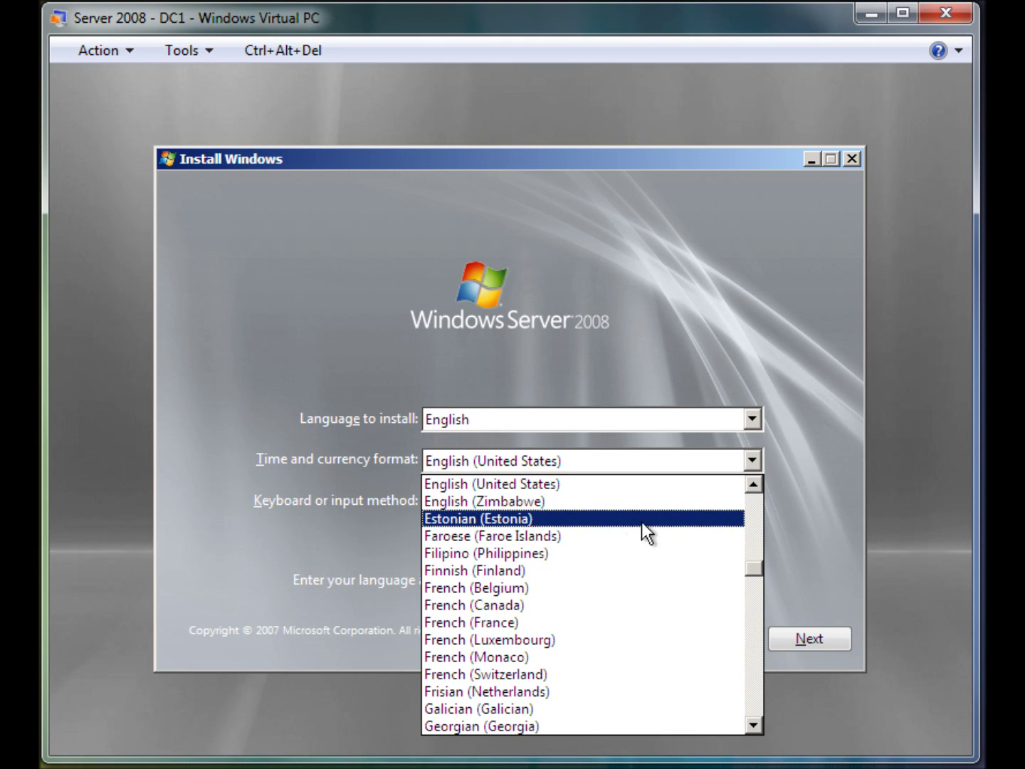
left_click_drag(756, 484, 756, 483)
scroll(562, 547, "up", 1)
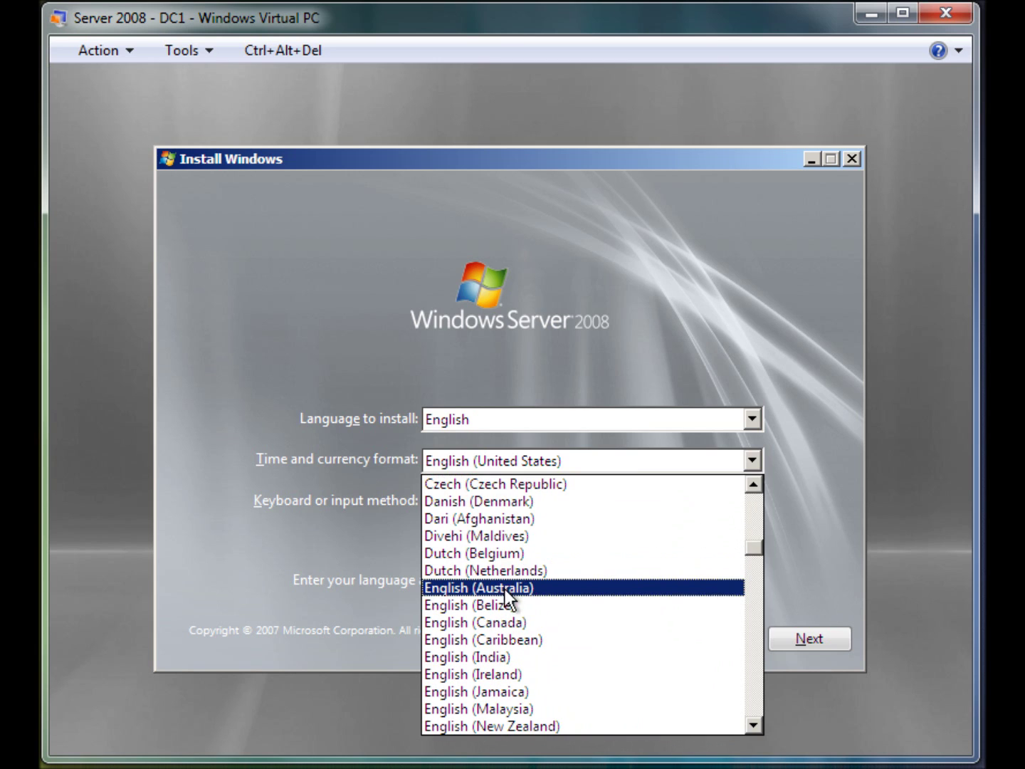
left_click(504, 586)
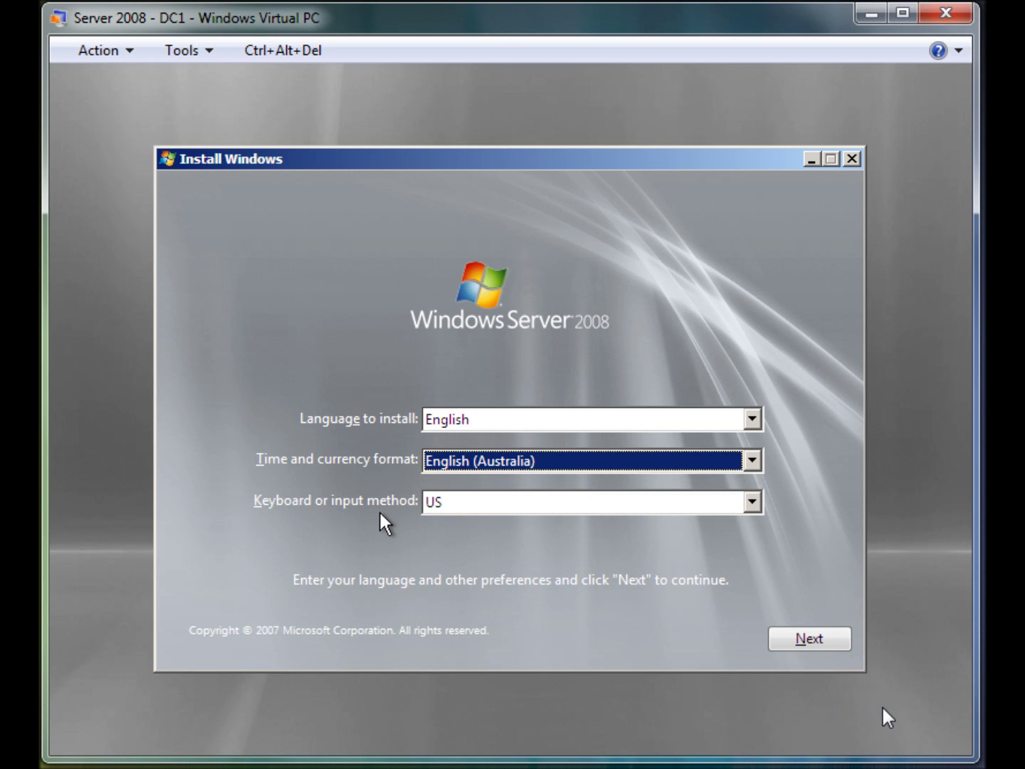
left_click(792, 638)
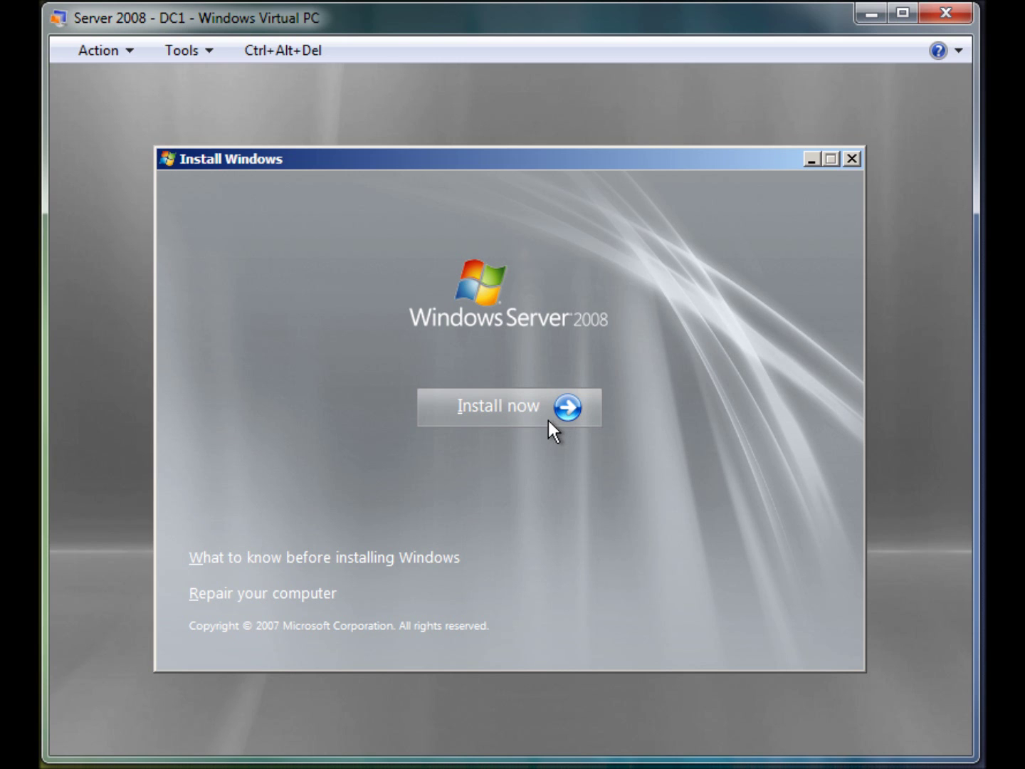
- Start the installation and choose Windows Server 2008 Enterprise (Full Installation) as the operating system
left_click(554, 413)
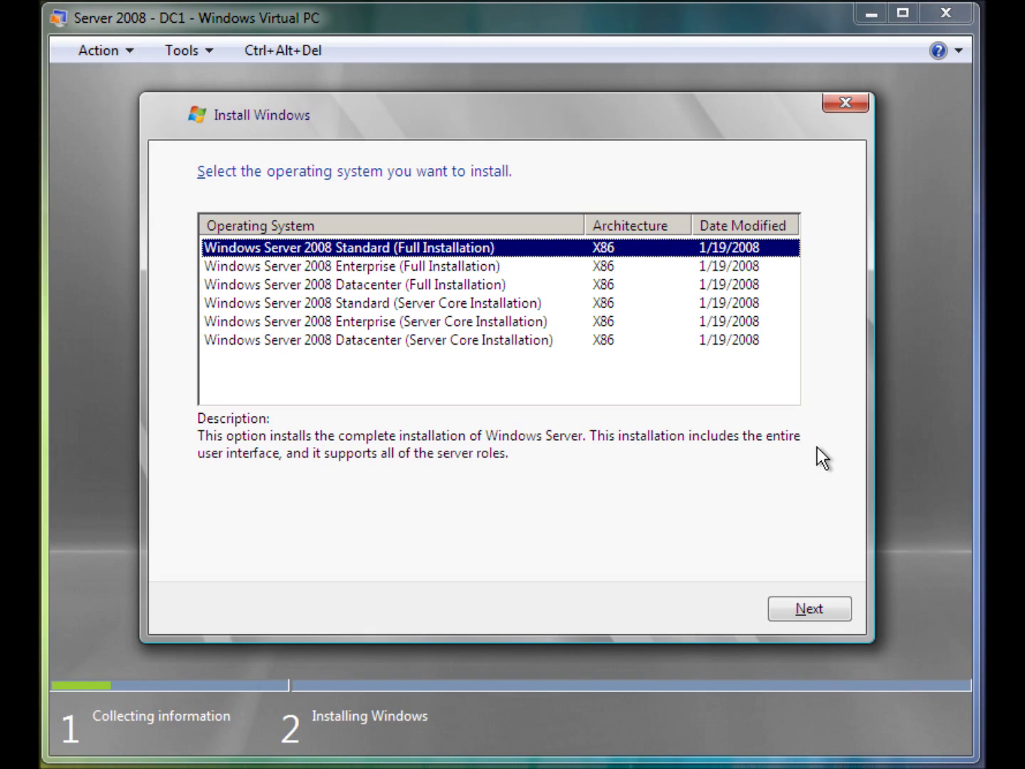
left_click(816, 447)
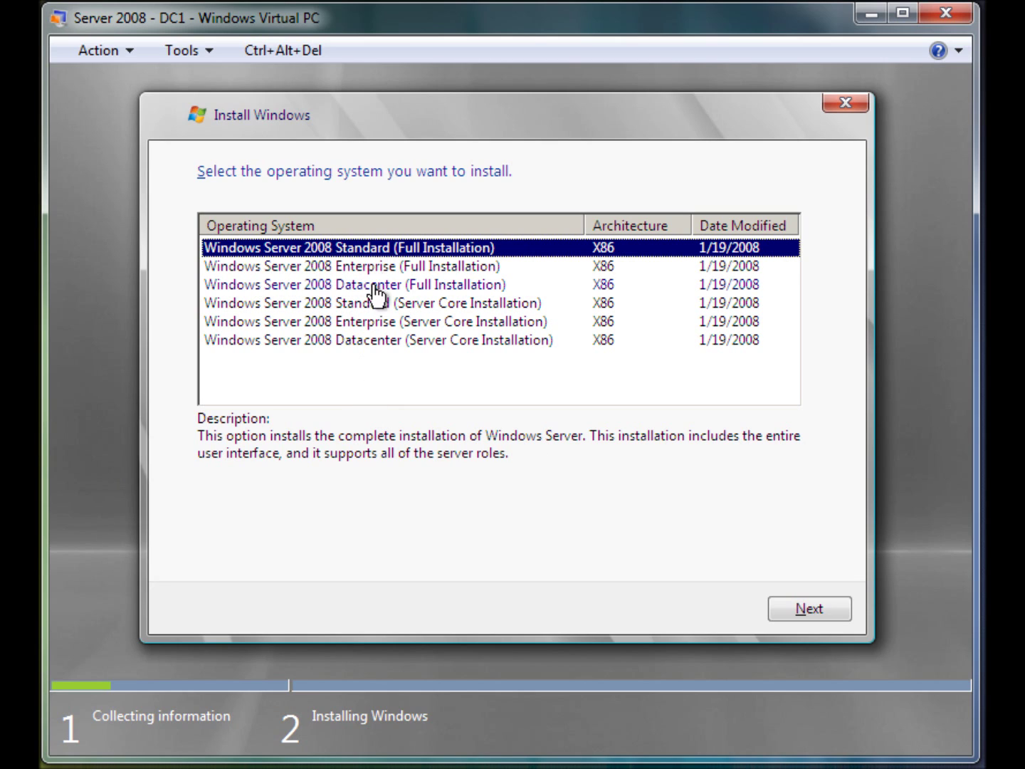
left_click(411, 269)
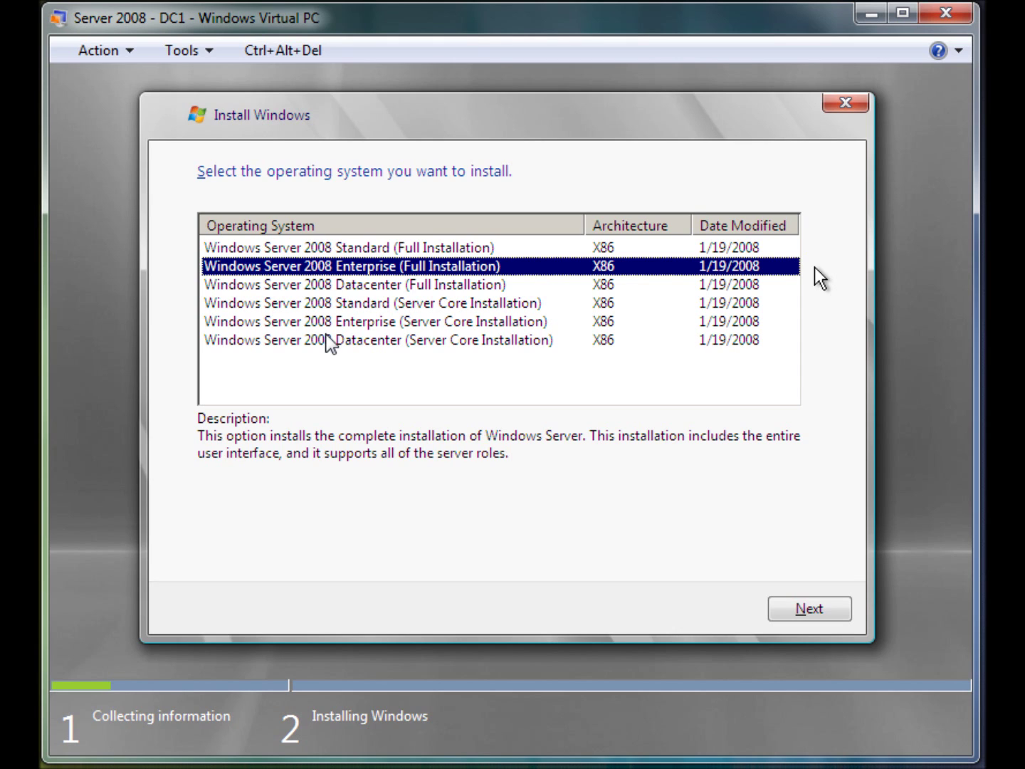
left_click(824, 608)
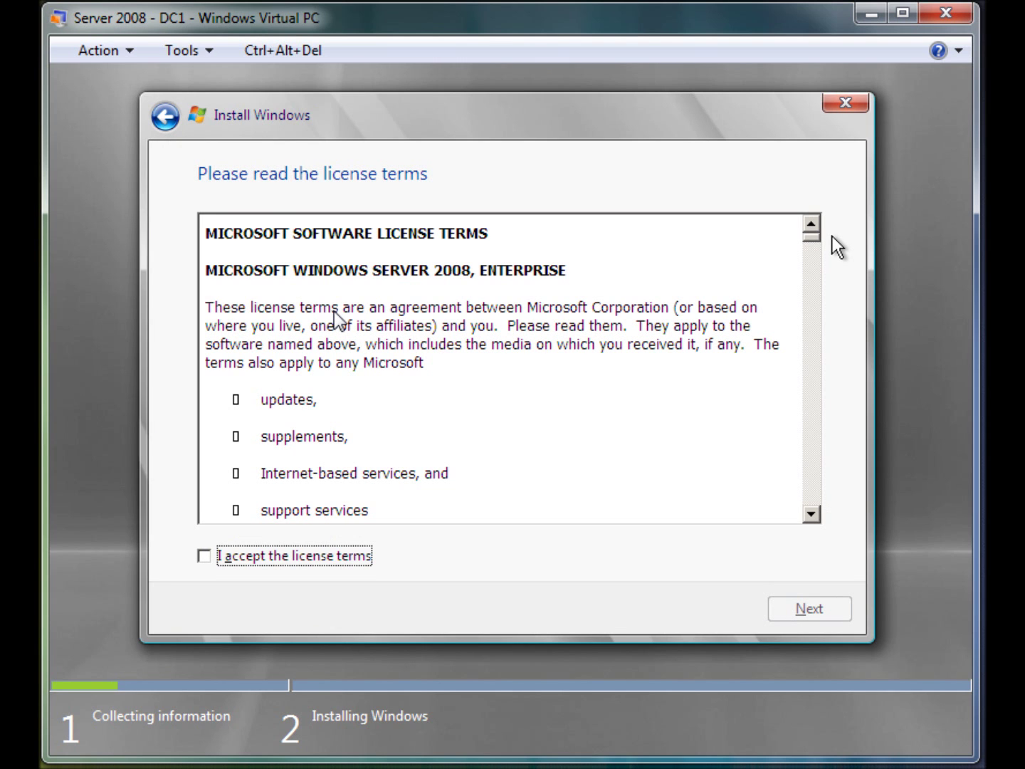
- Accept the license terms and choose the Custom (advanced) installation type
mouse_move(818, 234)
left_mouse_down()
mouse_move(818, 542)
mouse_move(814, 223)
left_mouse_up()
left_click(206, 556)
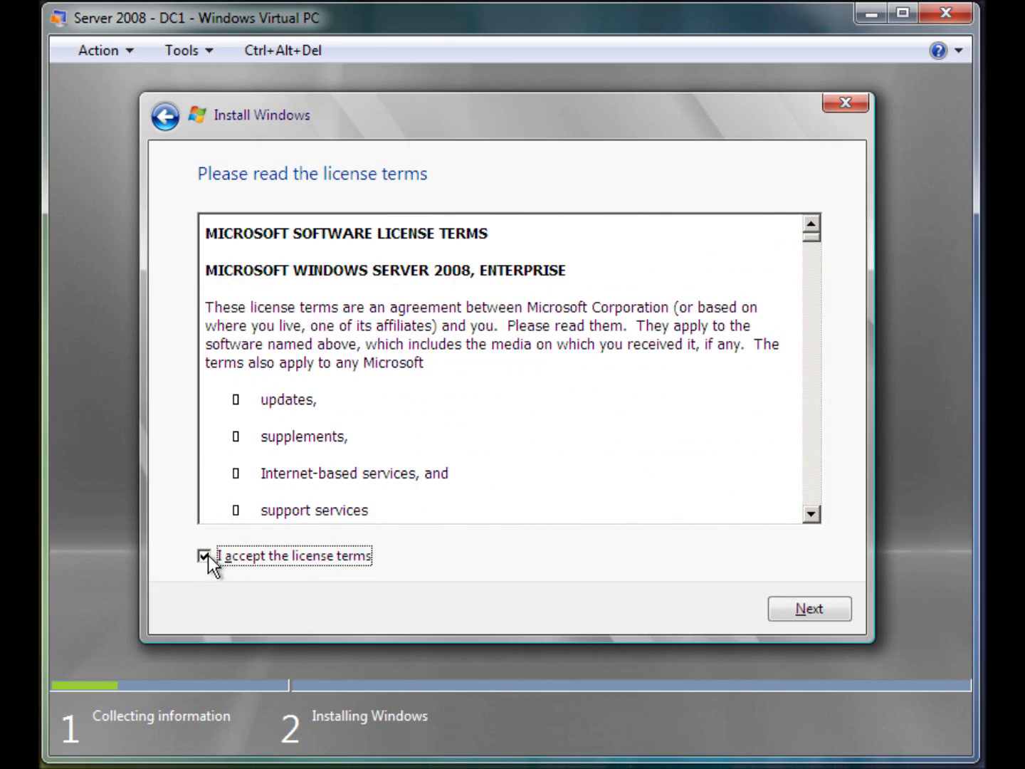
left_click(785, 611)
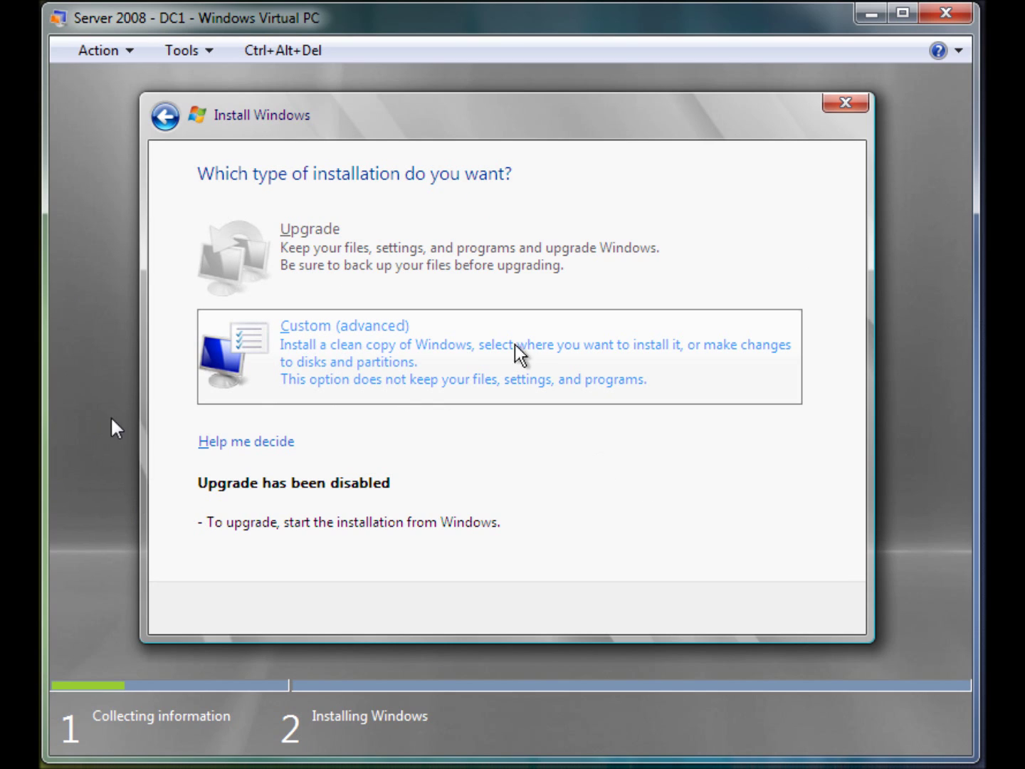
left_click(534, 354)
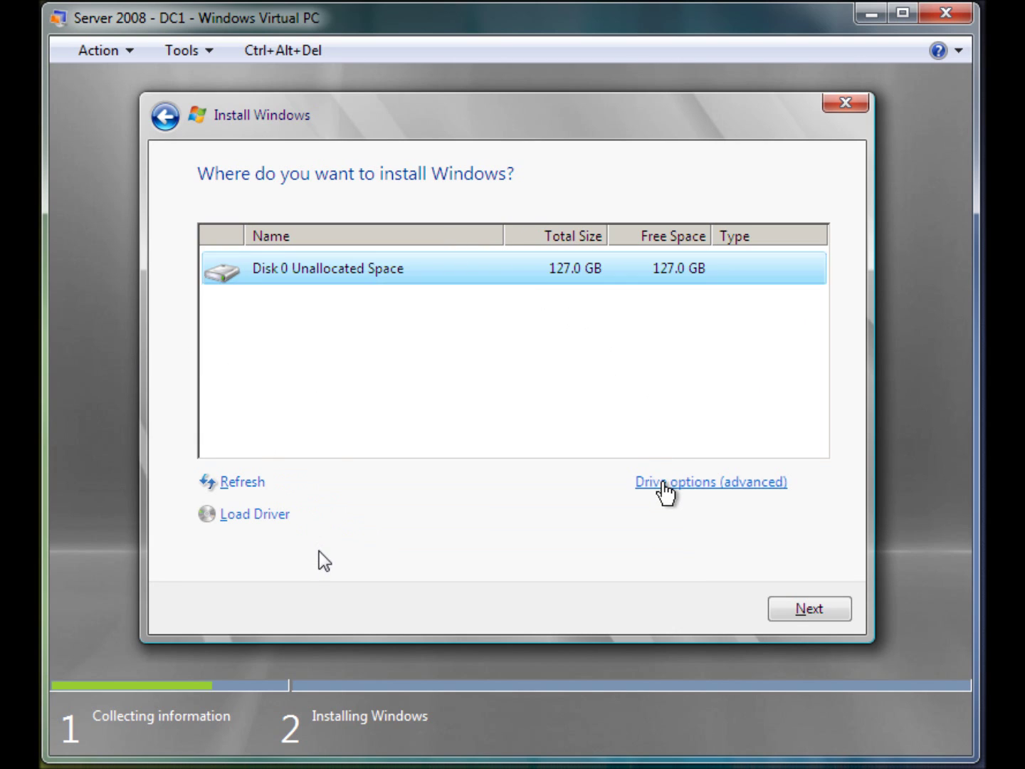
- Create a 10000 MB partition in Disk 0's unallocated space and start installing Windows on it
left_click(659, 485)
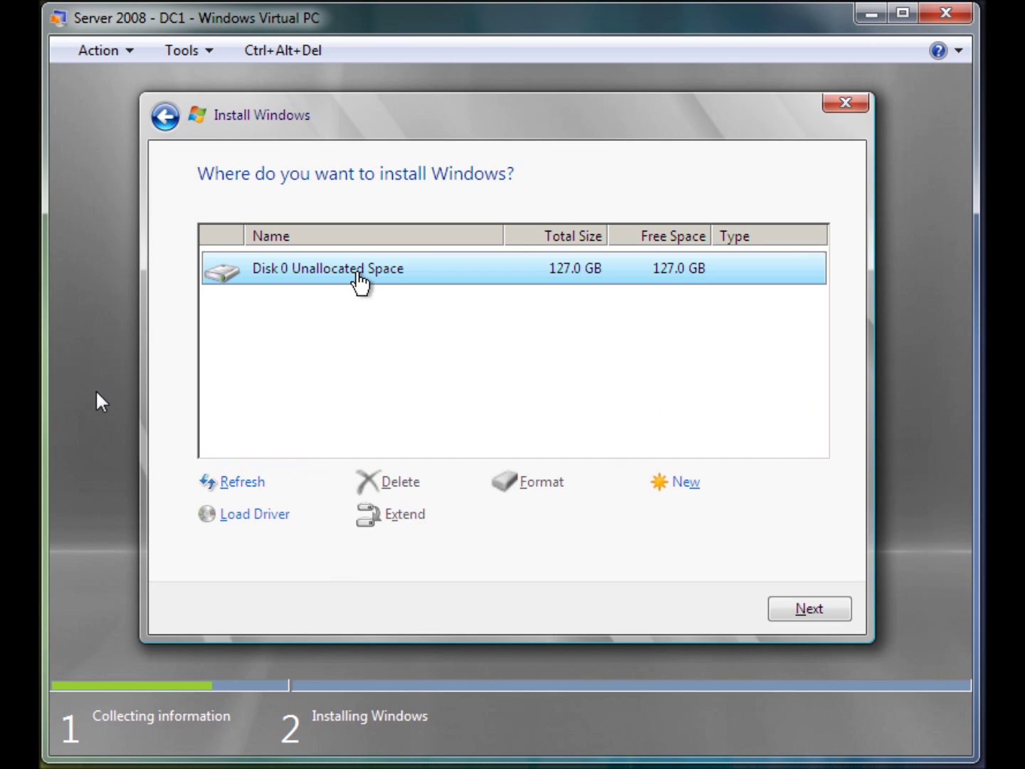
left_click(684, 490)
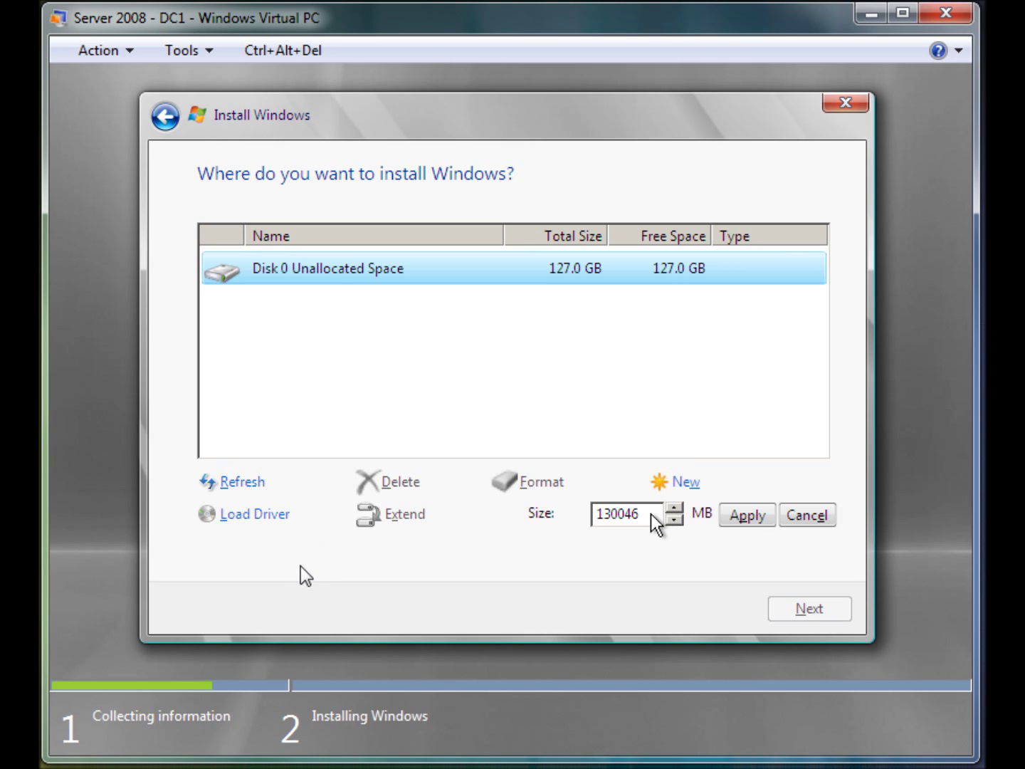
left_click_drag(646, 514, 590, 519)
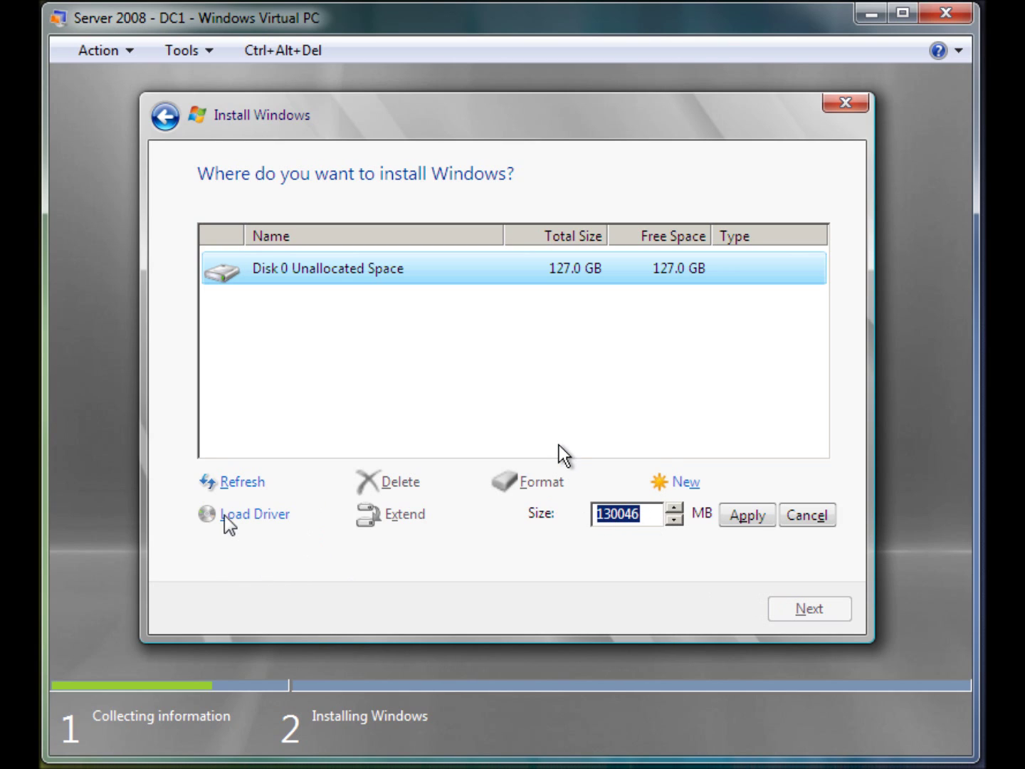
type("1")
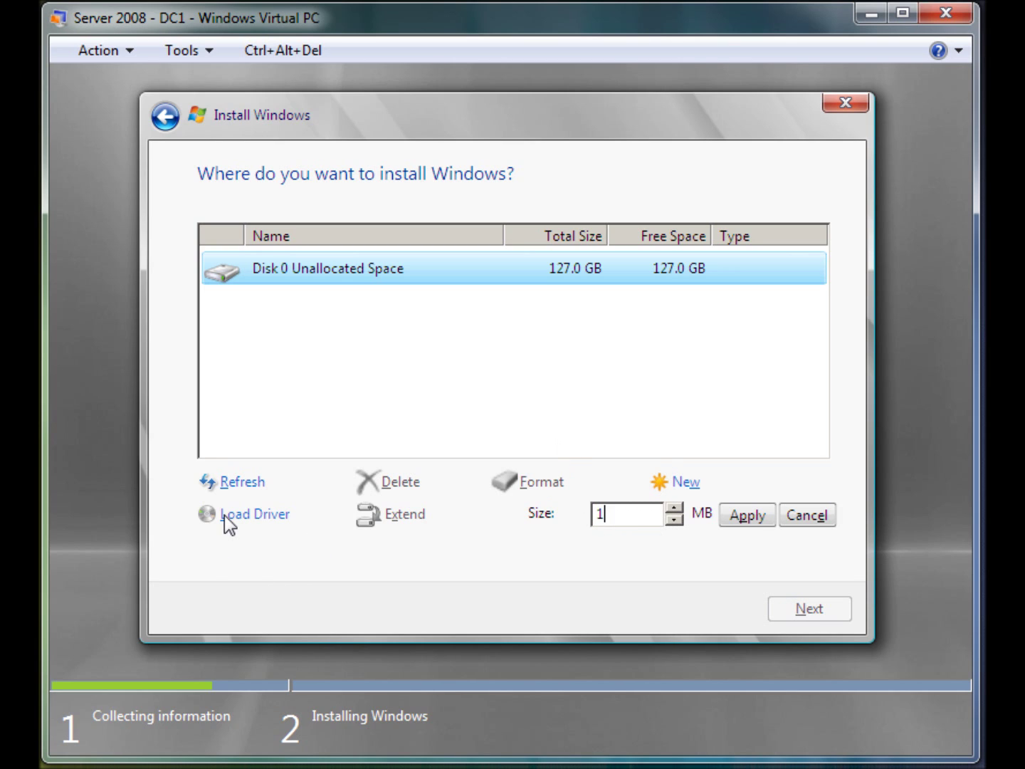
type("0000")
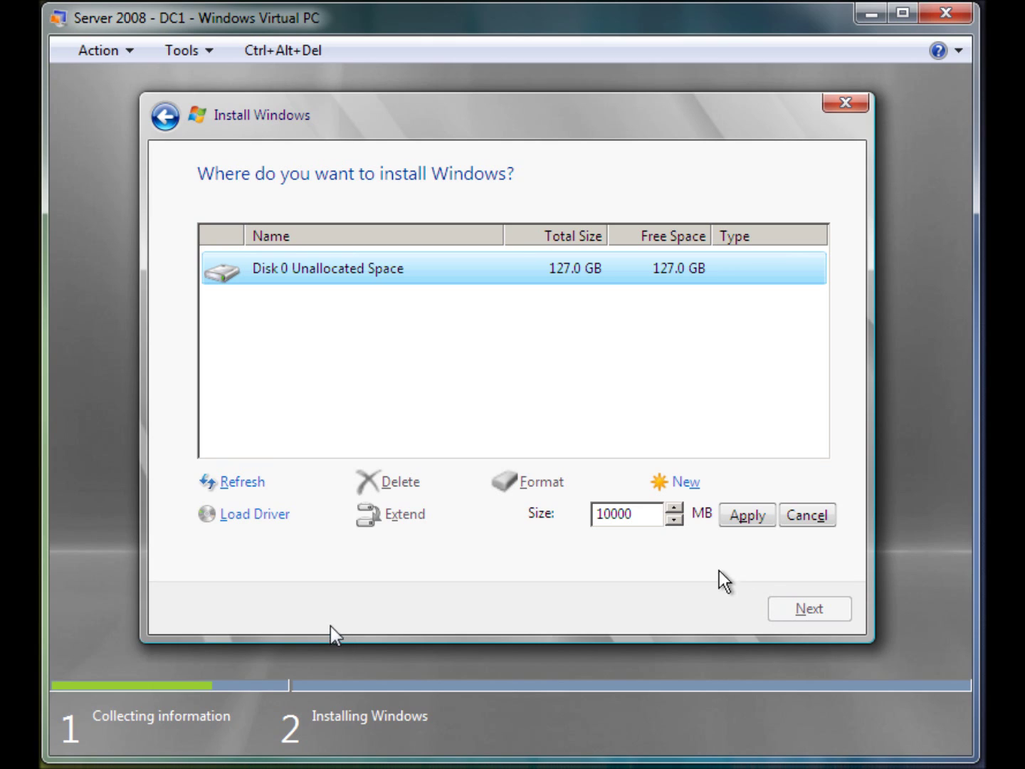
left_click(743, 518)
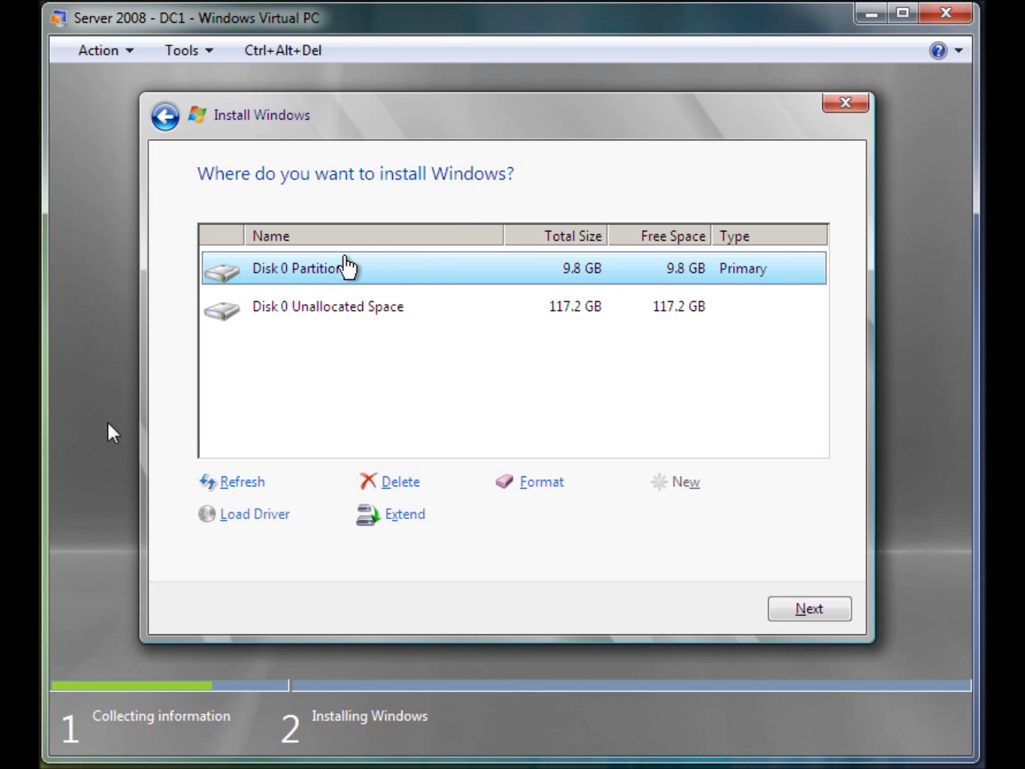
left_click(836, 618)
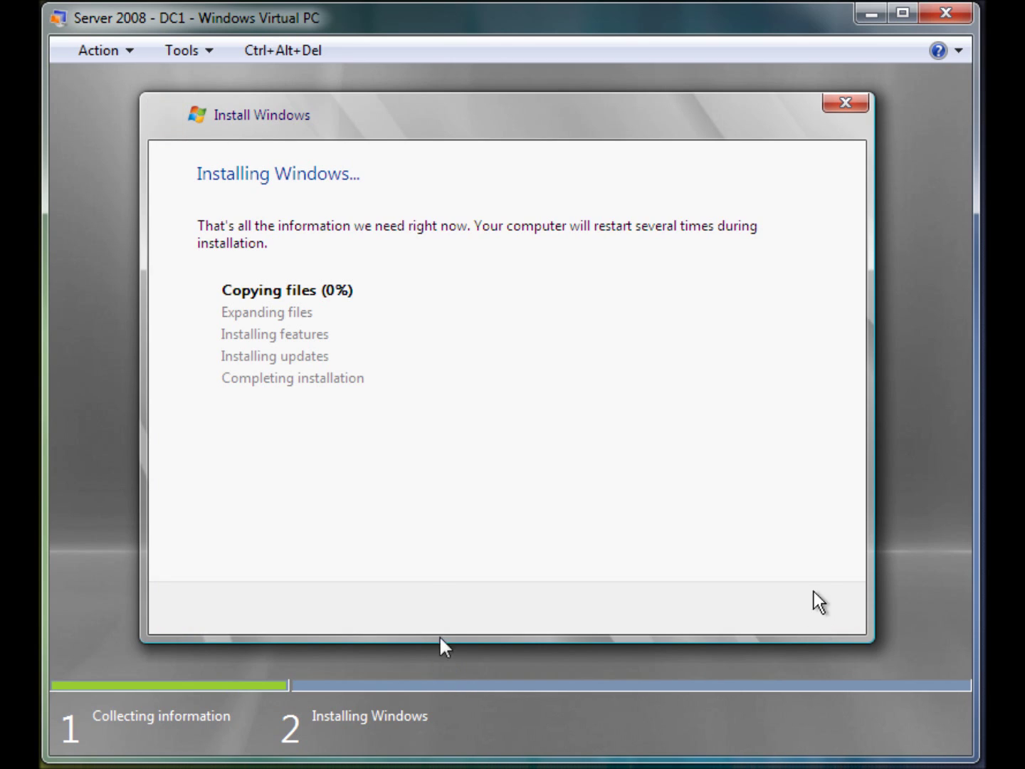
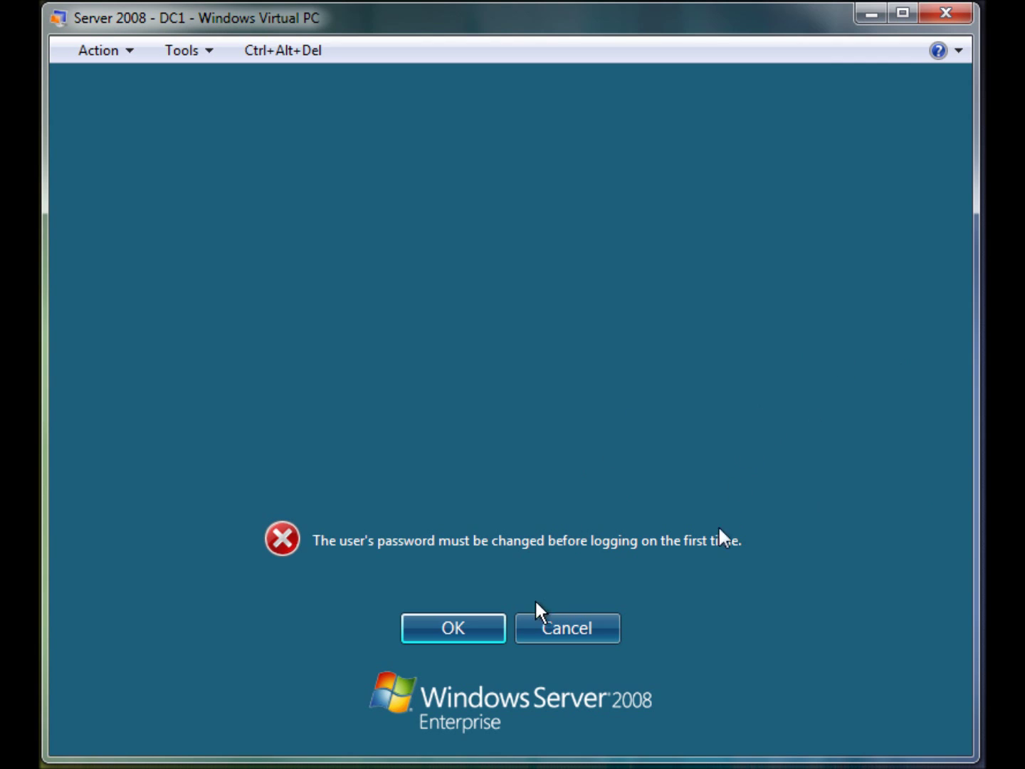
- Set the Administrator account's first-logon password by entering and confirming the new password, and proceed to the desktop
left_click(495, 634)
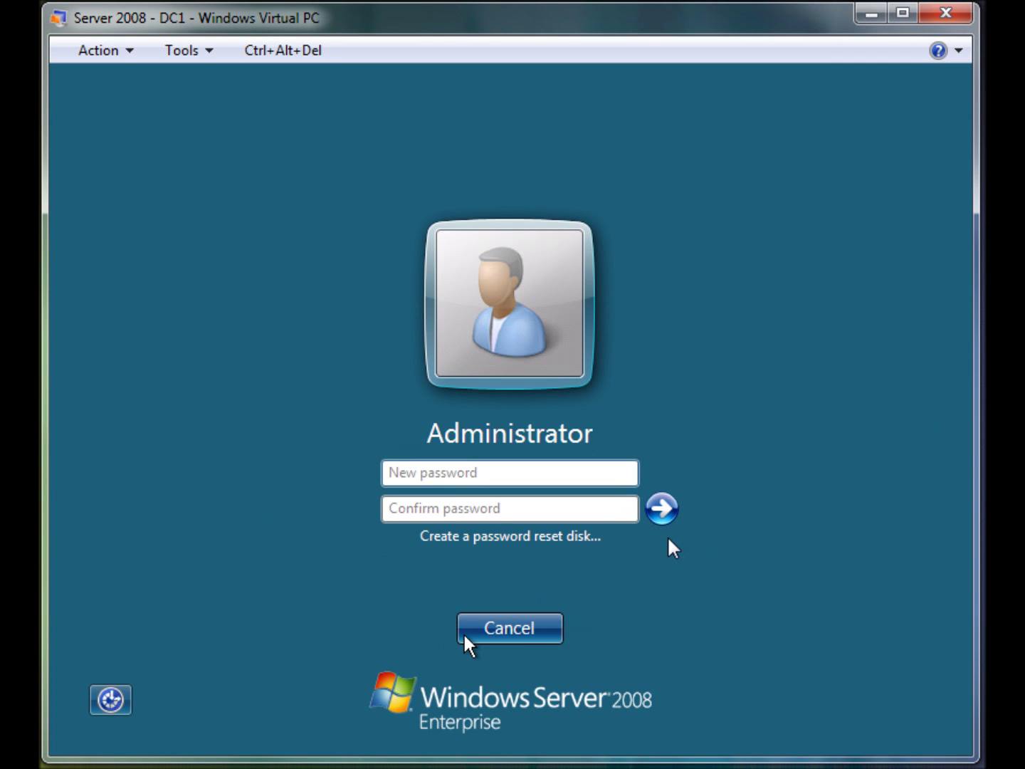
type("•••••")
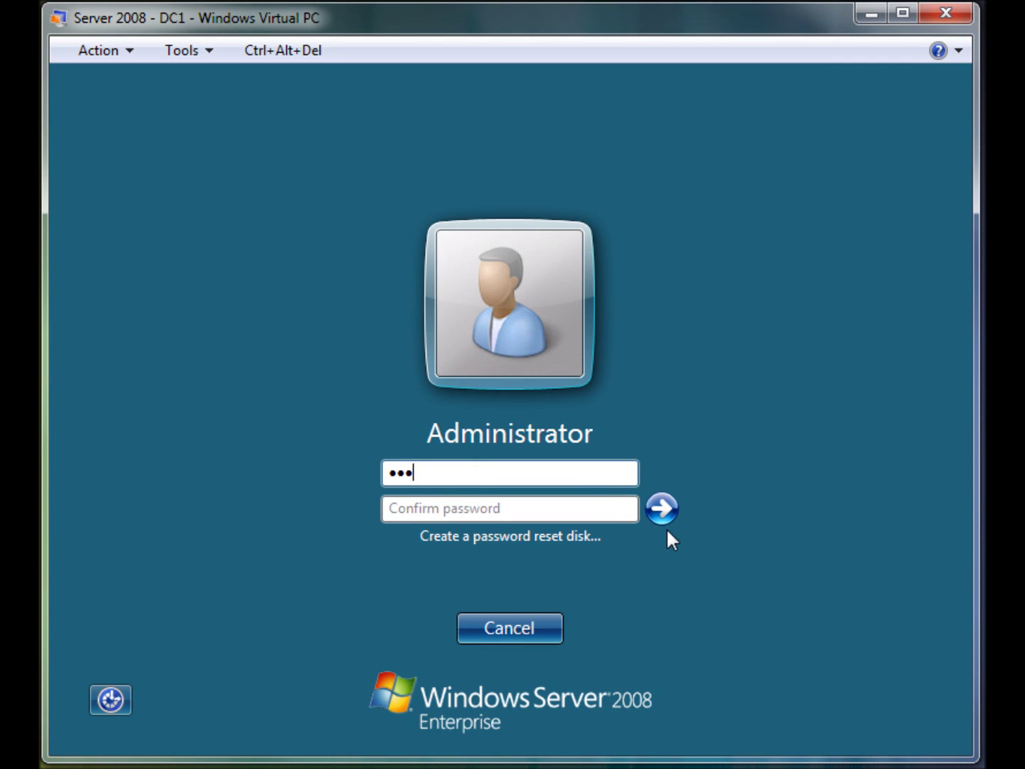
type("•••••")
key("Tab")
type("••••")
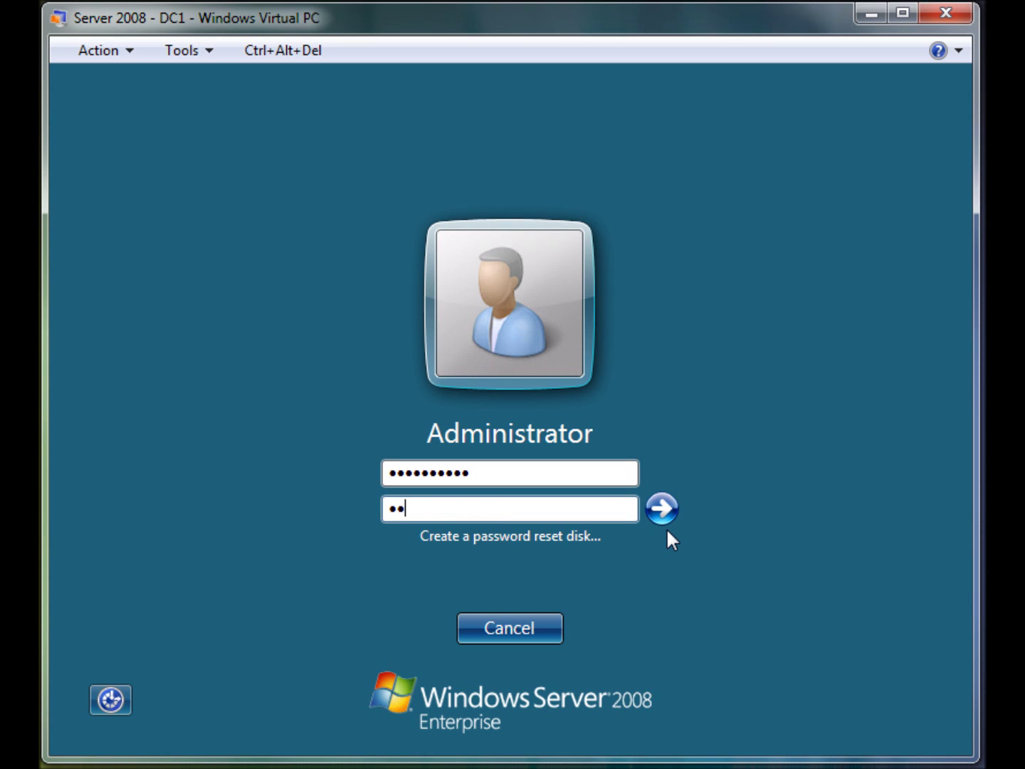
key("BackSpace")
key("BackSpace")
key("BackSpace")
key("BackSpace")
type("••••••••••")
left_click(667, 511)
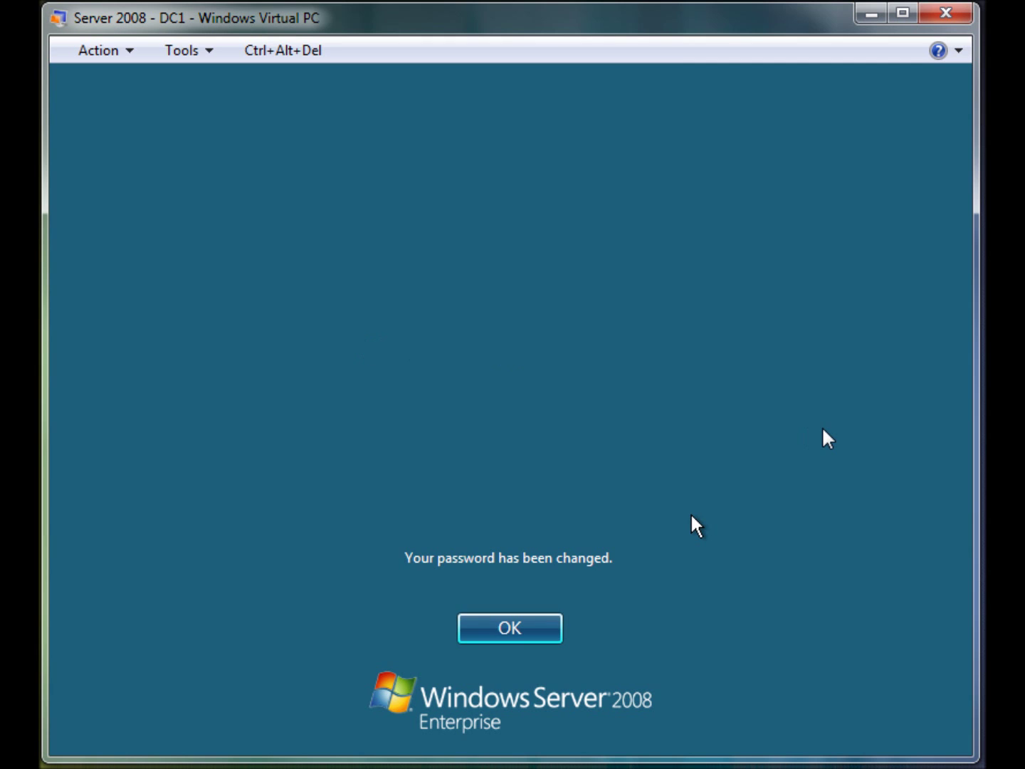
left_click(506, 625)
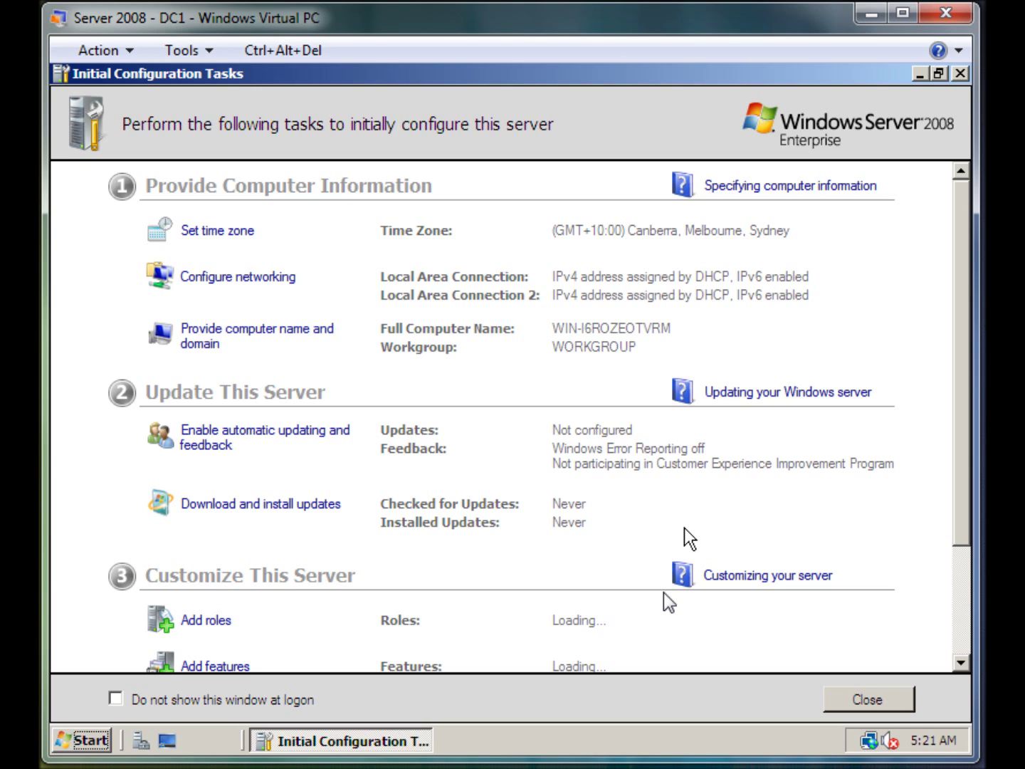
- Change the server's time zone to (GMT+10:00) Brisbane and accept the date and time settings
left_click(235, 229)
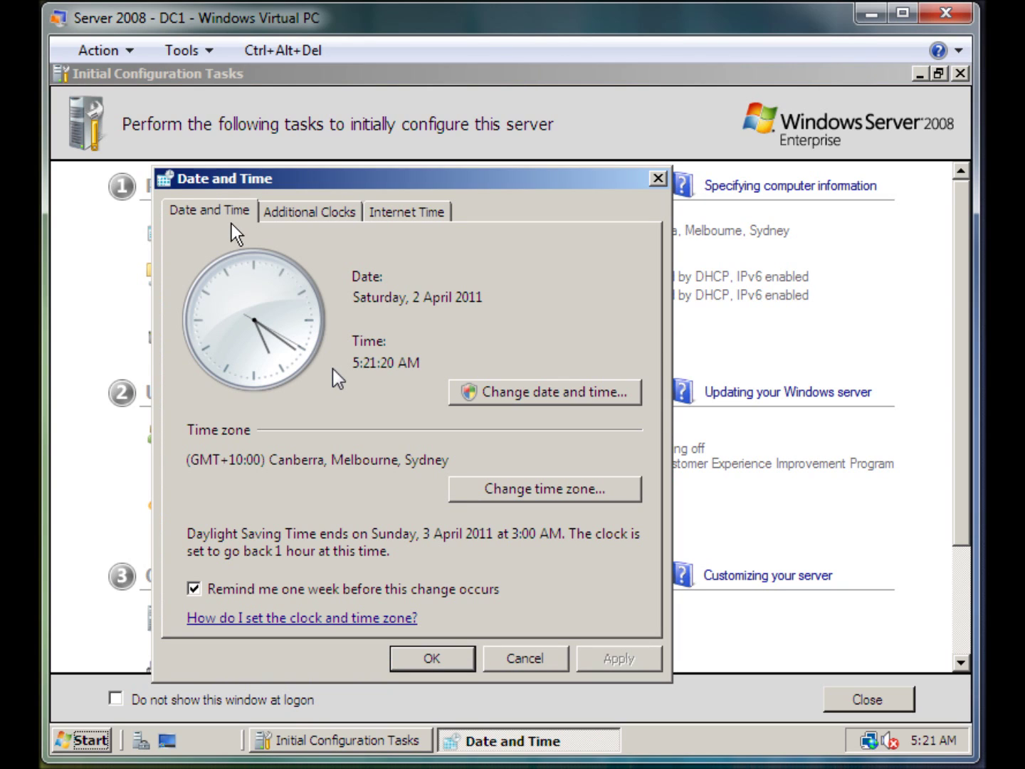
left_click(531, 490)
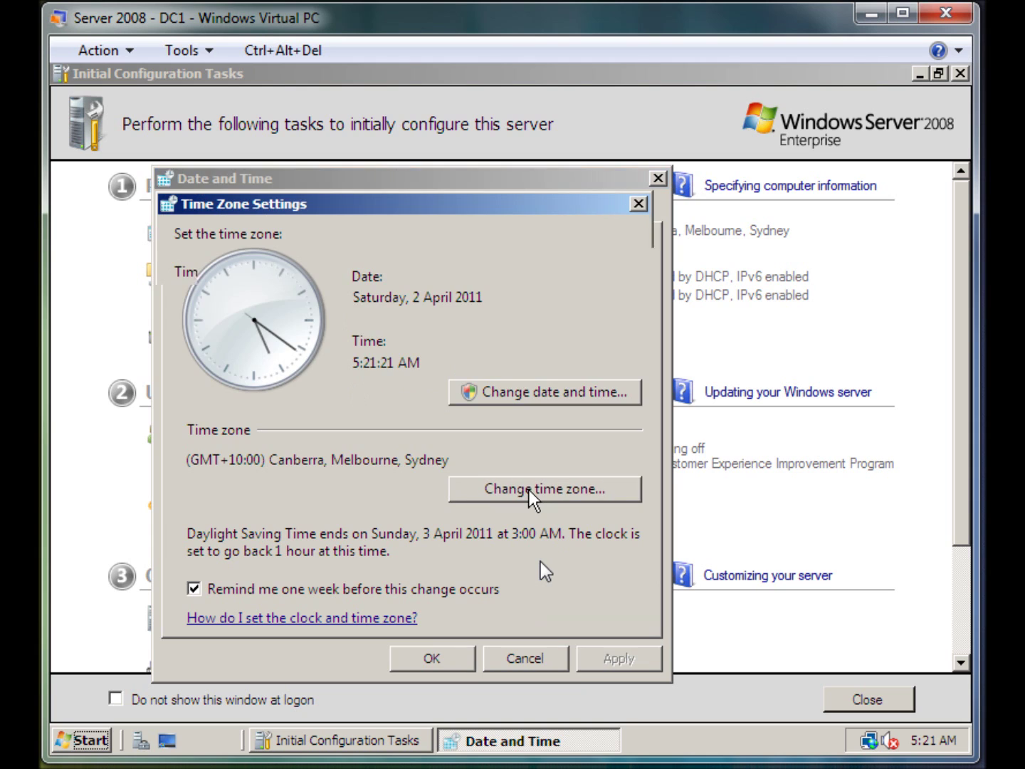
left_click(422, 307)
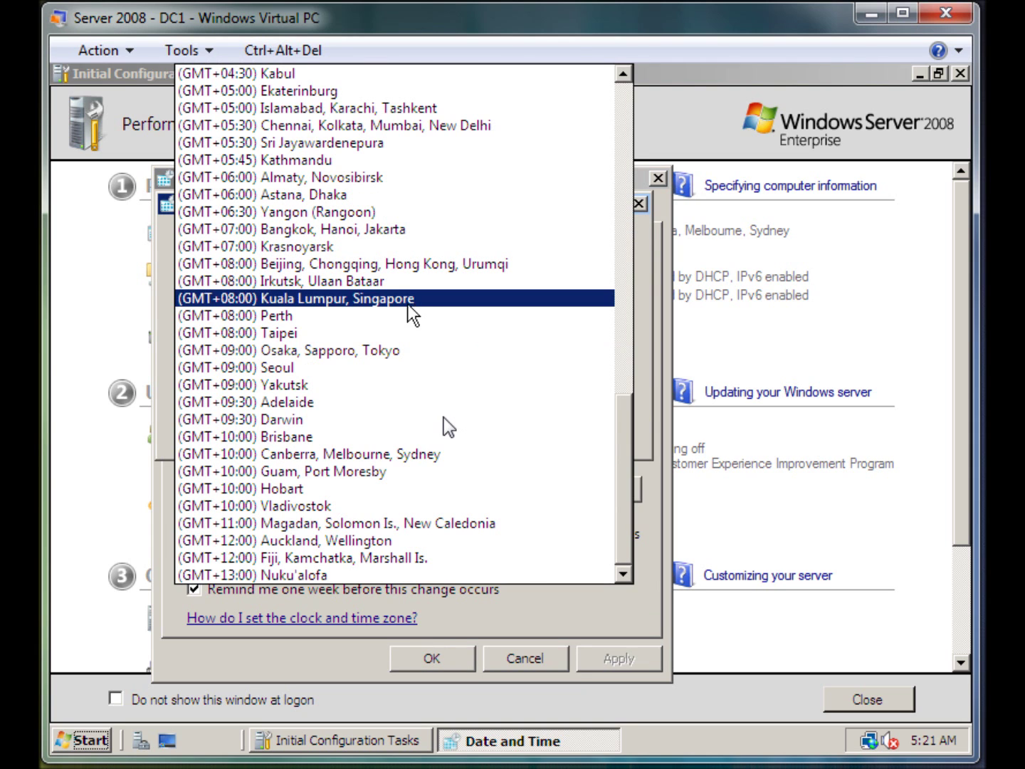
left_click(276, 436)
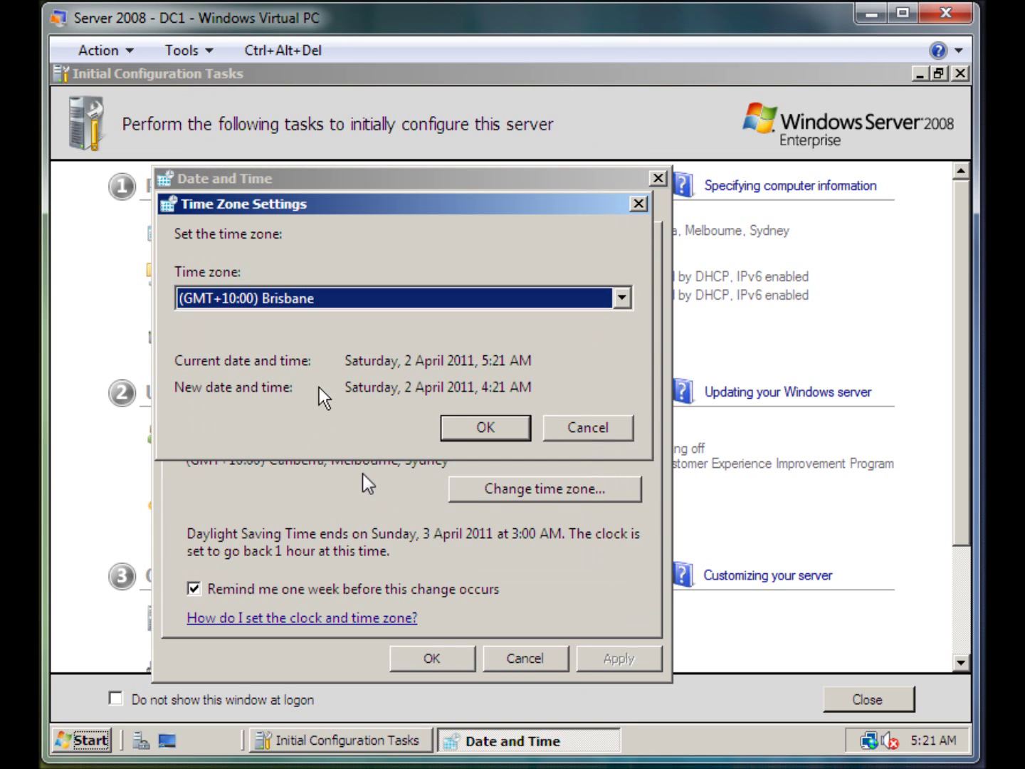
left_click(473, 428)
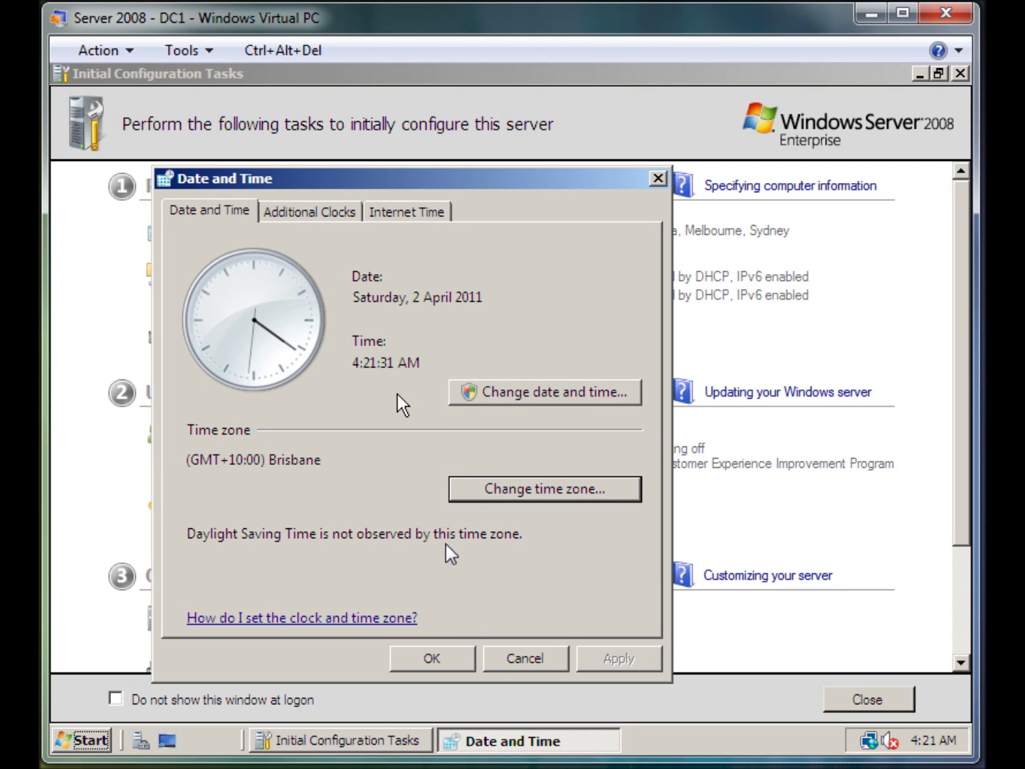
left_click(421, 657)
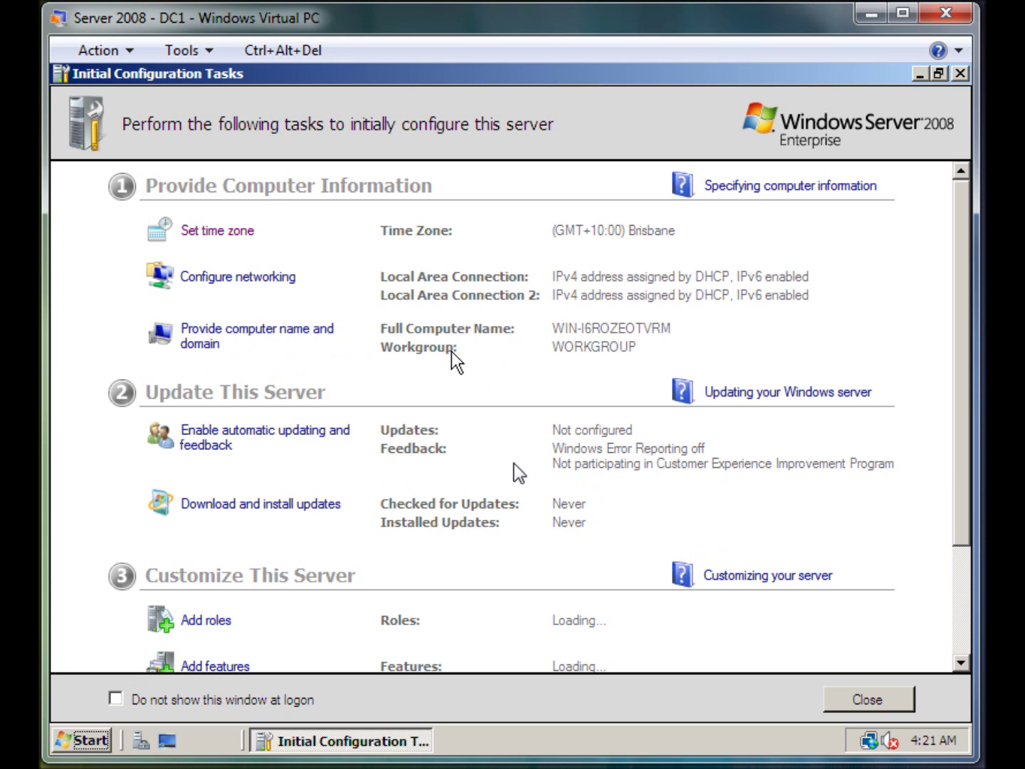
- Rename the computer to FuriousIT-DC1 through its system properties and postpone the restart
left_click(218, 340)
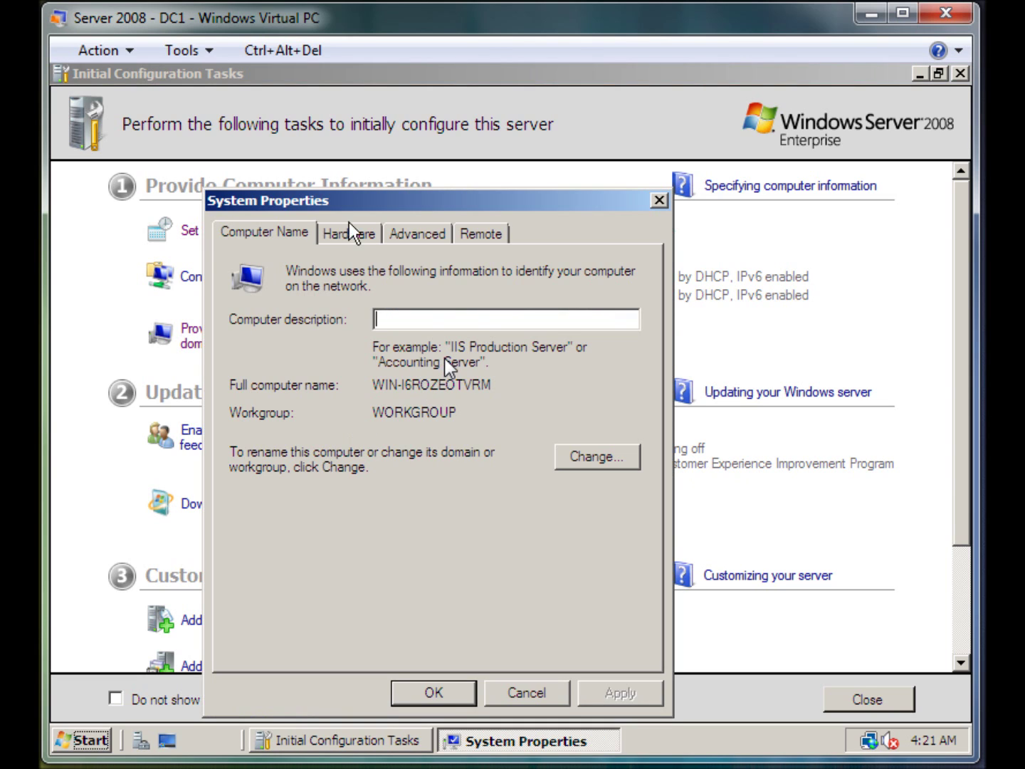
left_click(346, 237)
left_click(277, 234)
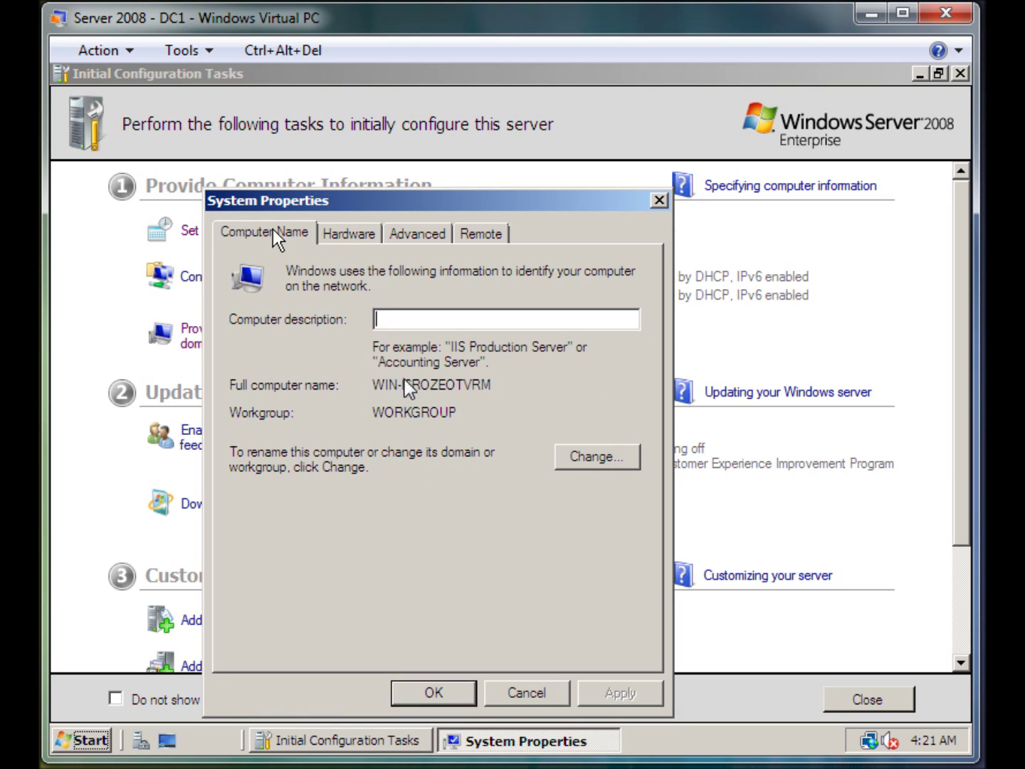
left_click(595, 449)
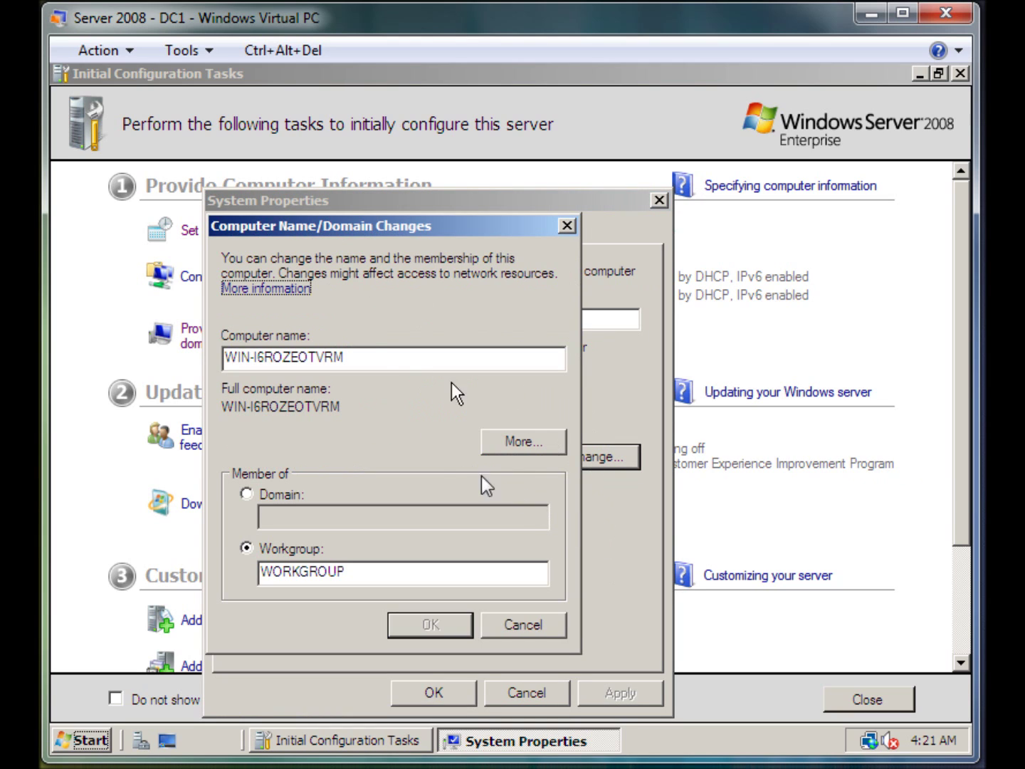
key("Tab")
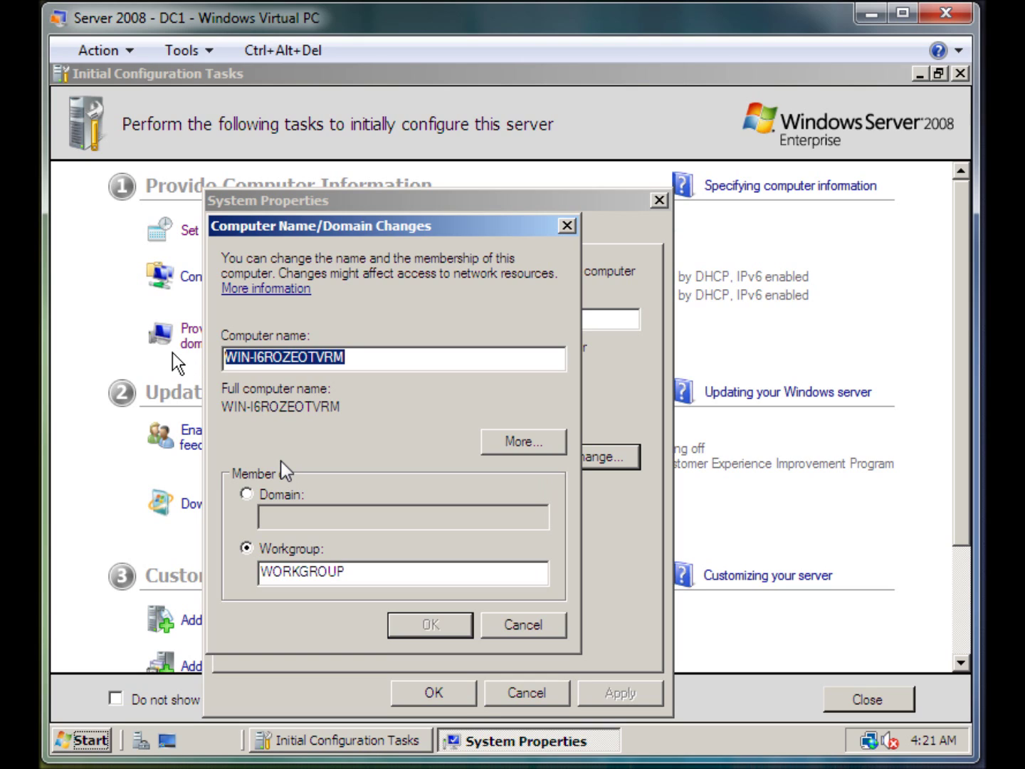
type("FuriousI")
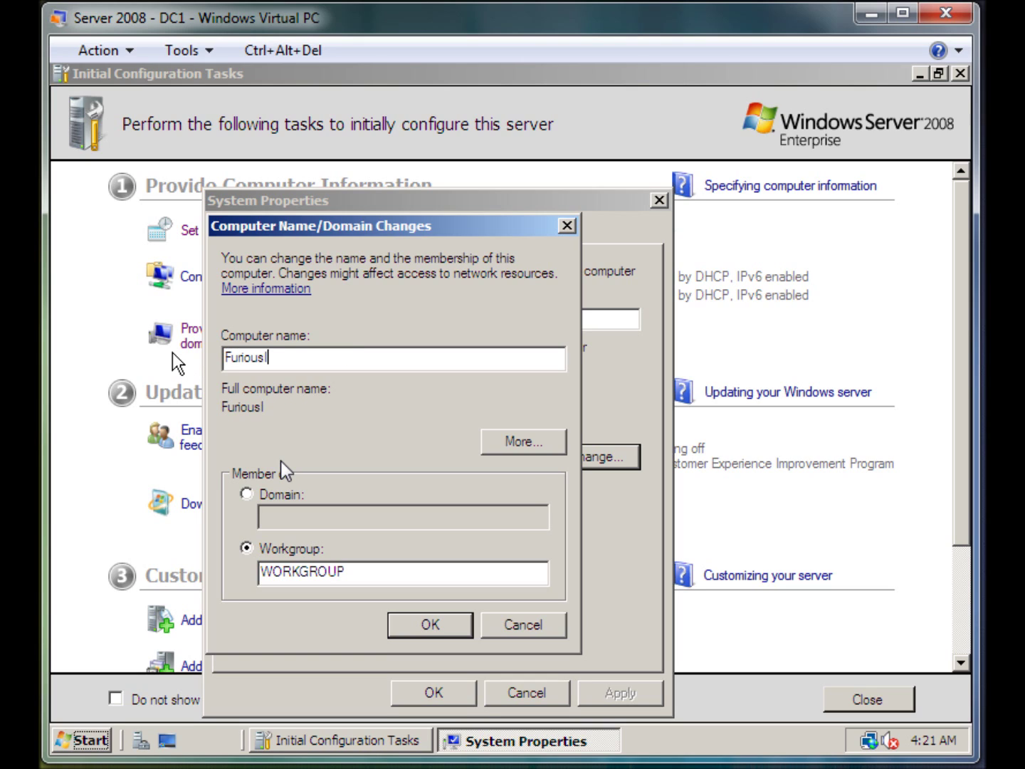
type("T-DC1")
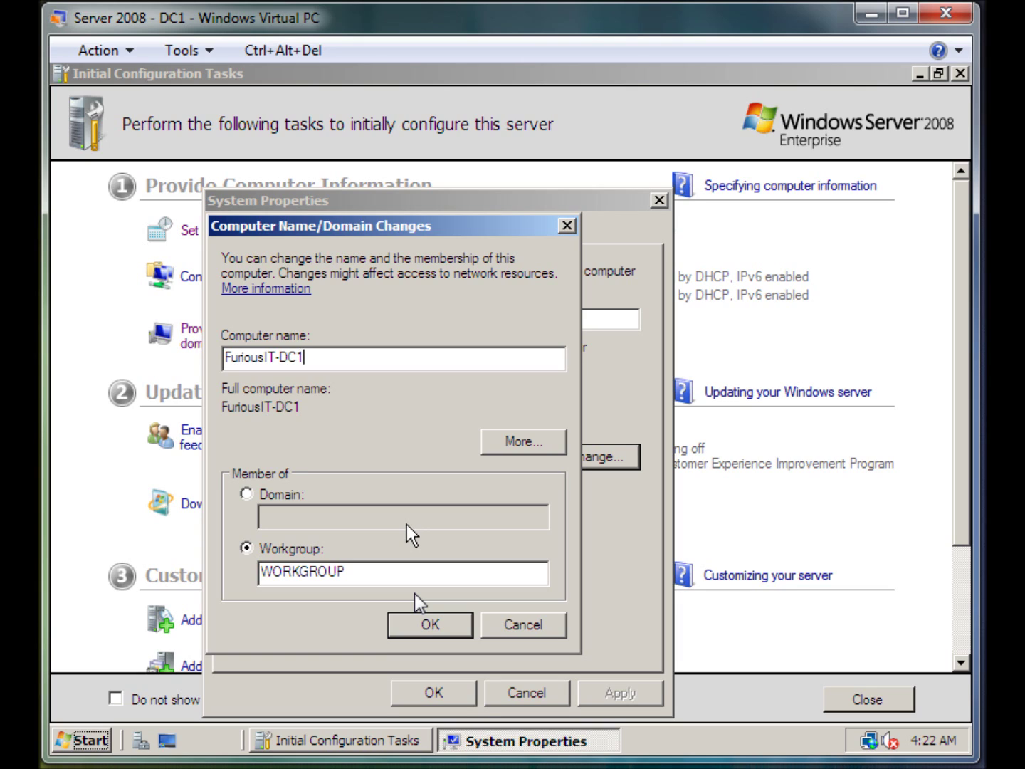
left_click(431, 629)
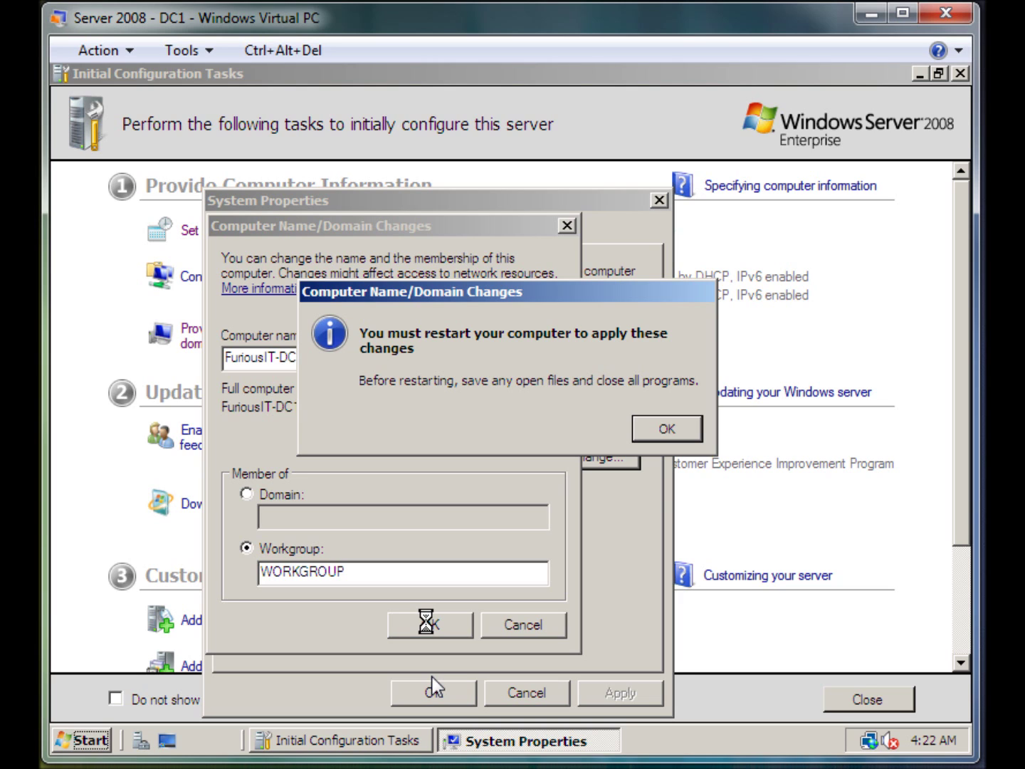
left_click(686, 429)
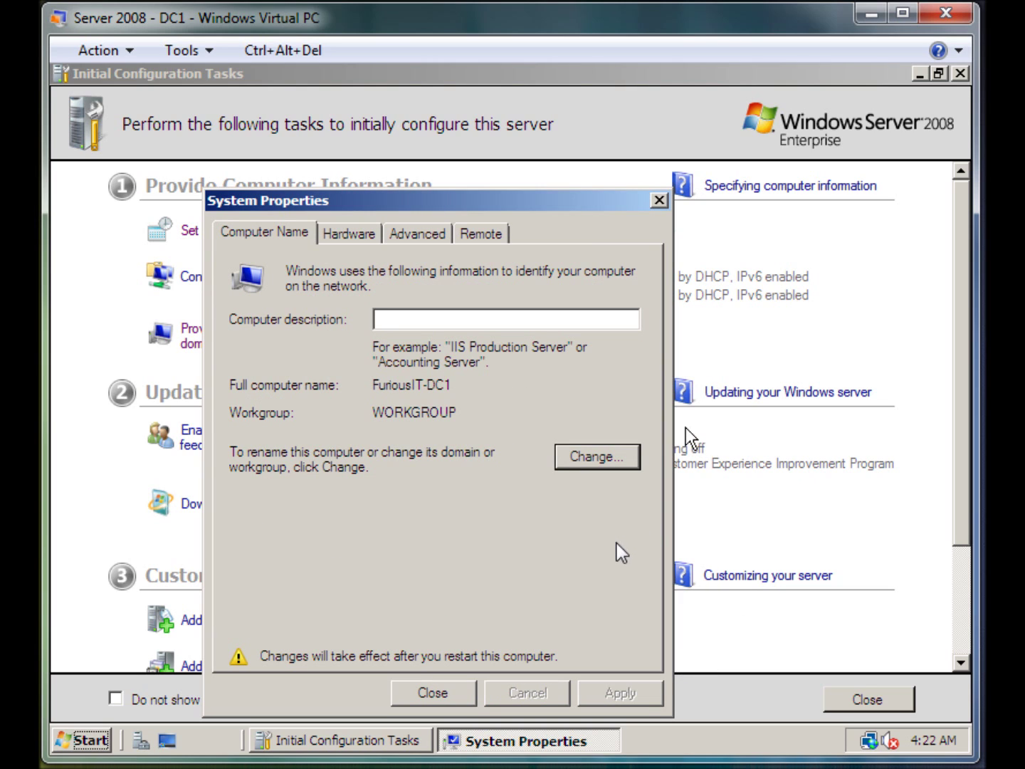
left_click(426, 693)
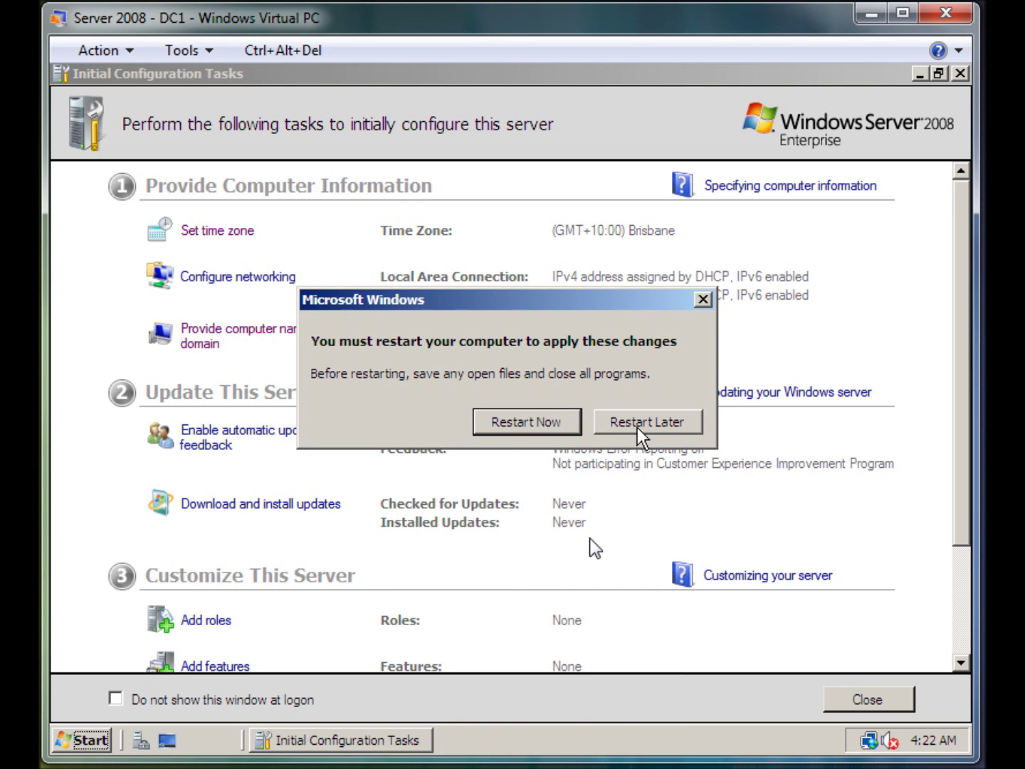
left_click(638, 428)
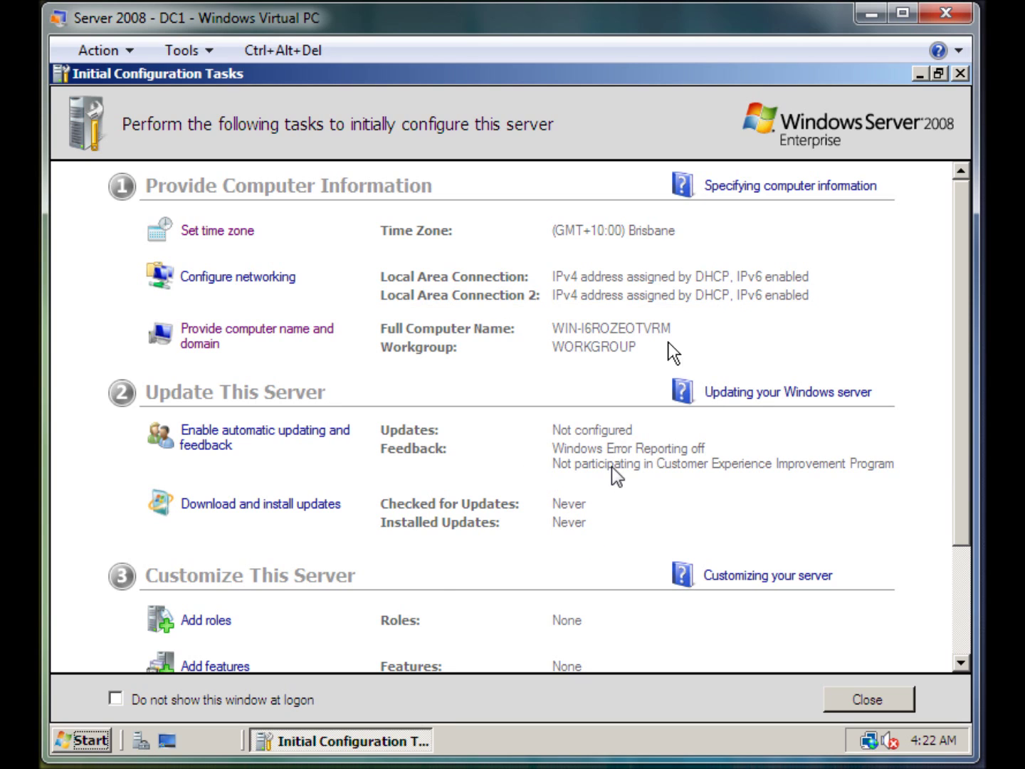
- Review the manual settings for Windows automatic updating, Windows Error Reporting and the Customer Experience Improvement Program, cancelling out of each
left_click(235, 445)
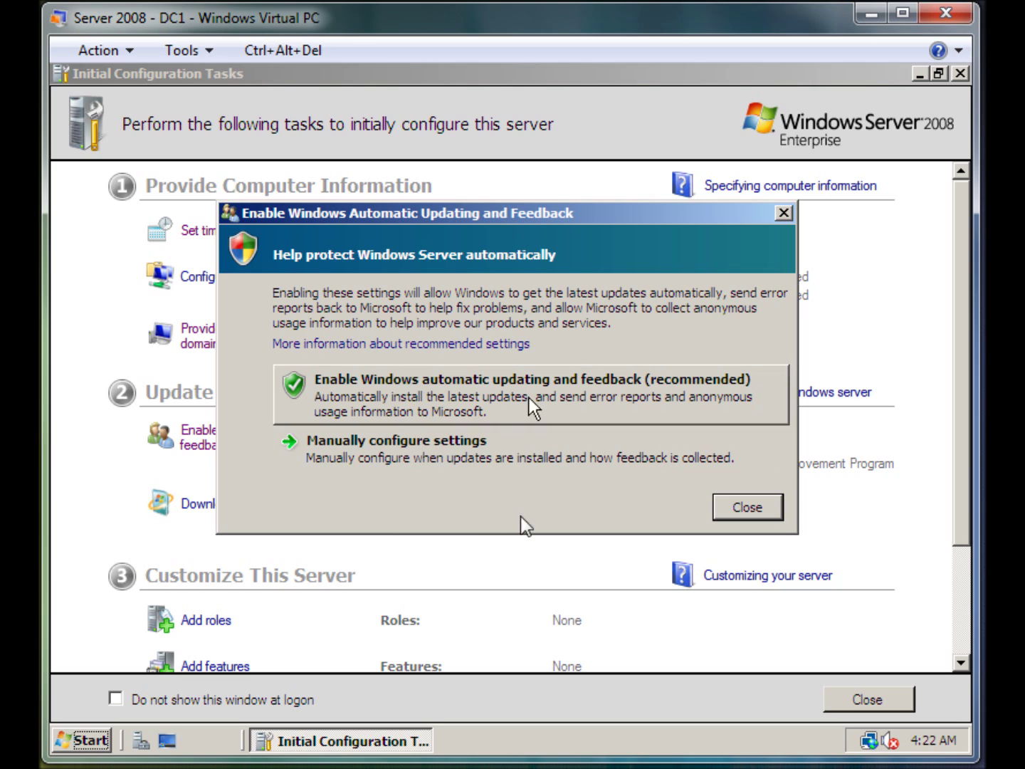
left_click(403, 441)
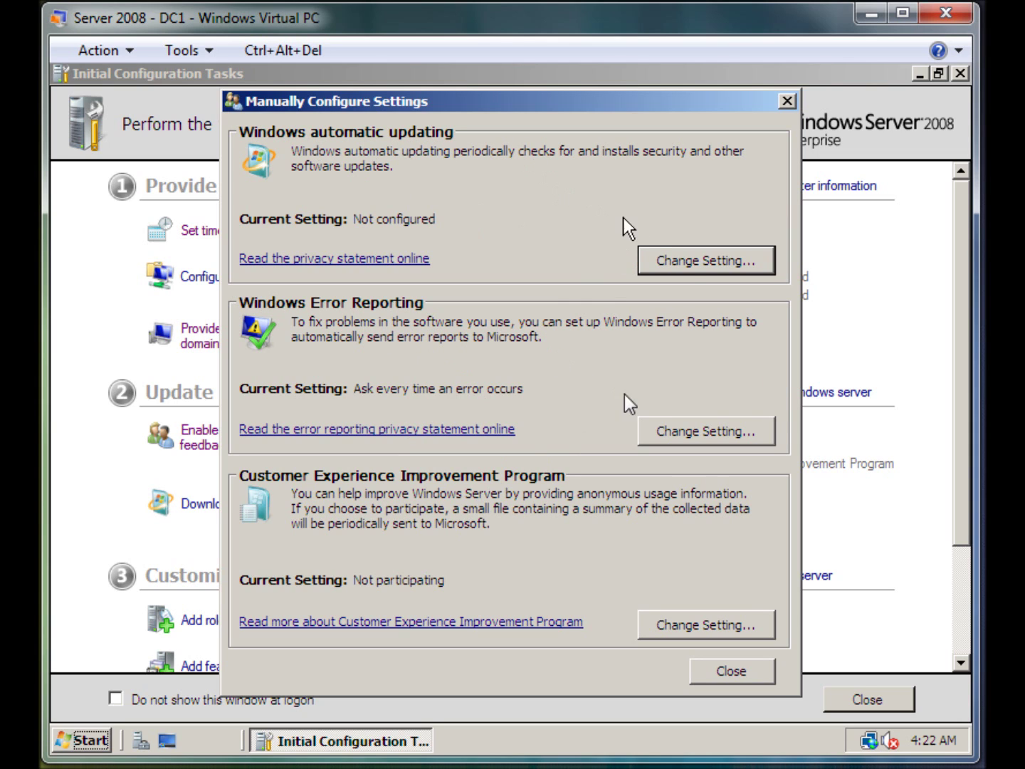
left_click(686, 263)
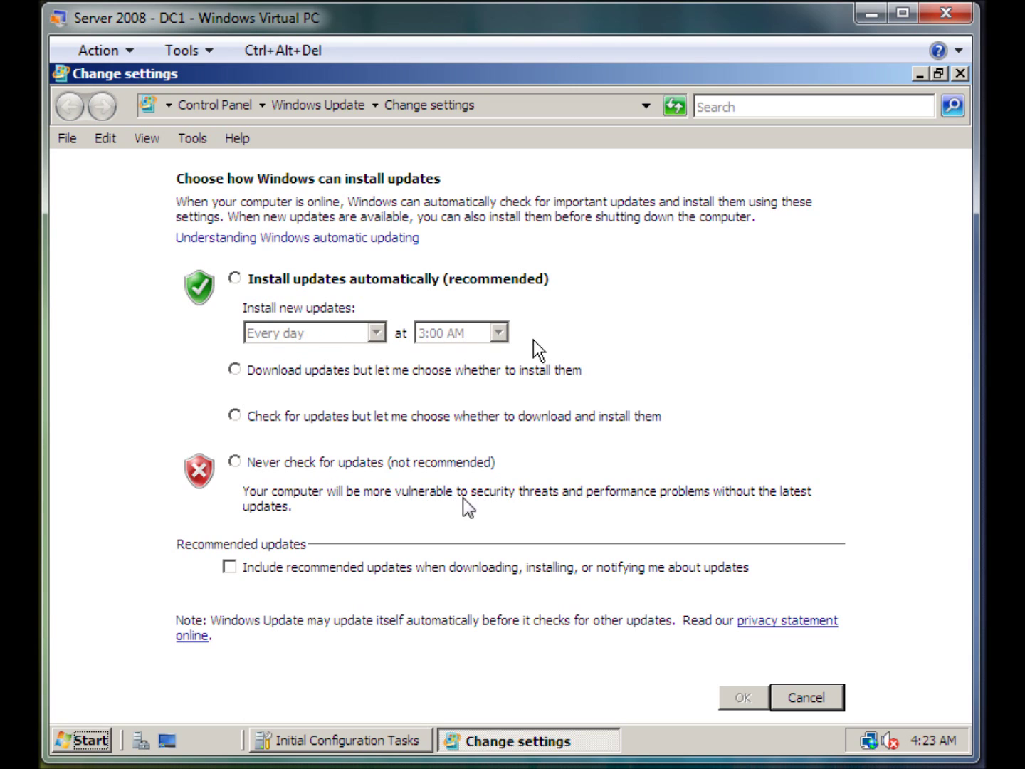
left_click(805, 695)
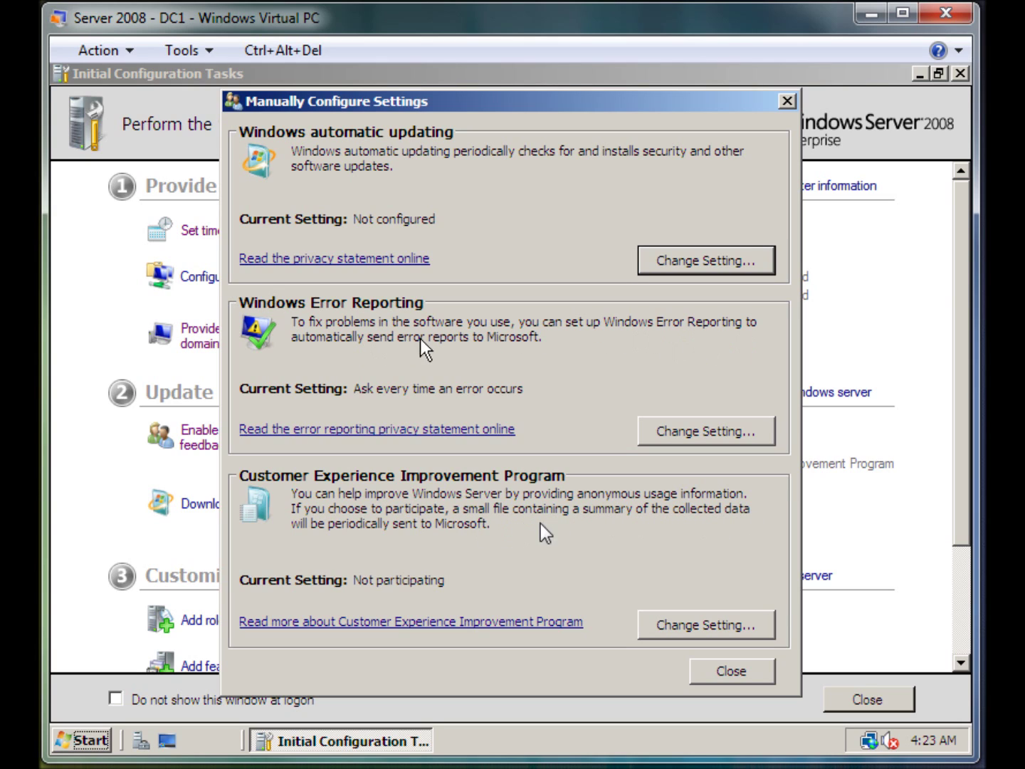
left_click(658, 439)
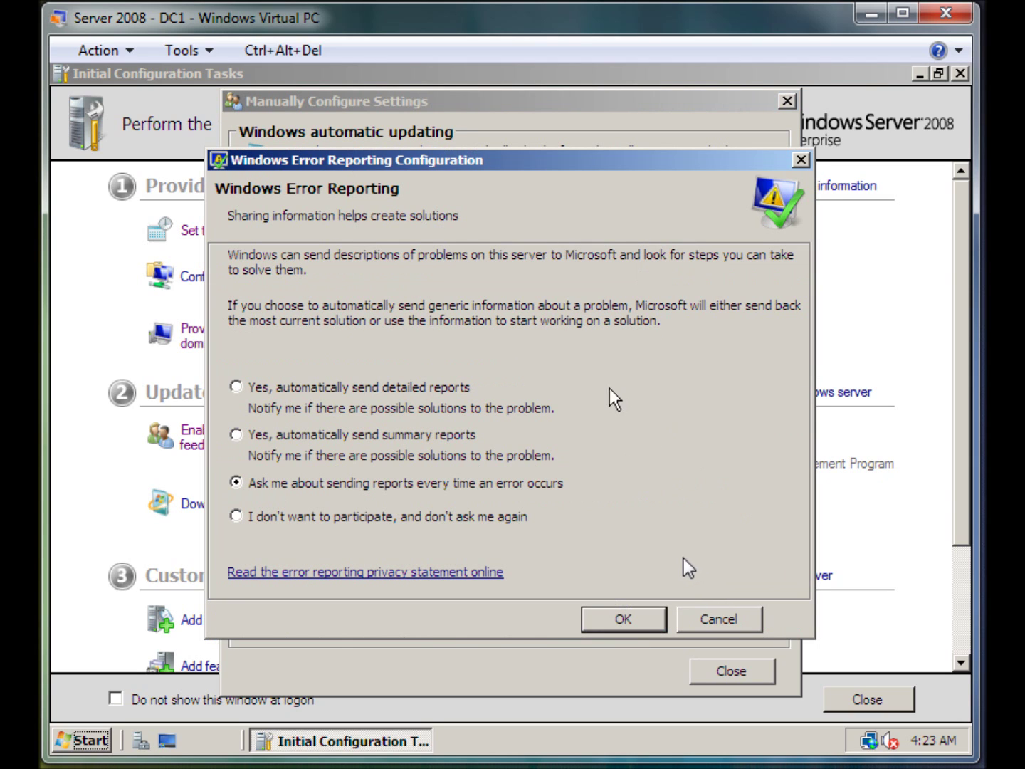
left_click(707, 615)
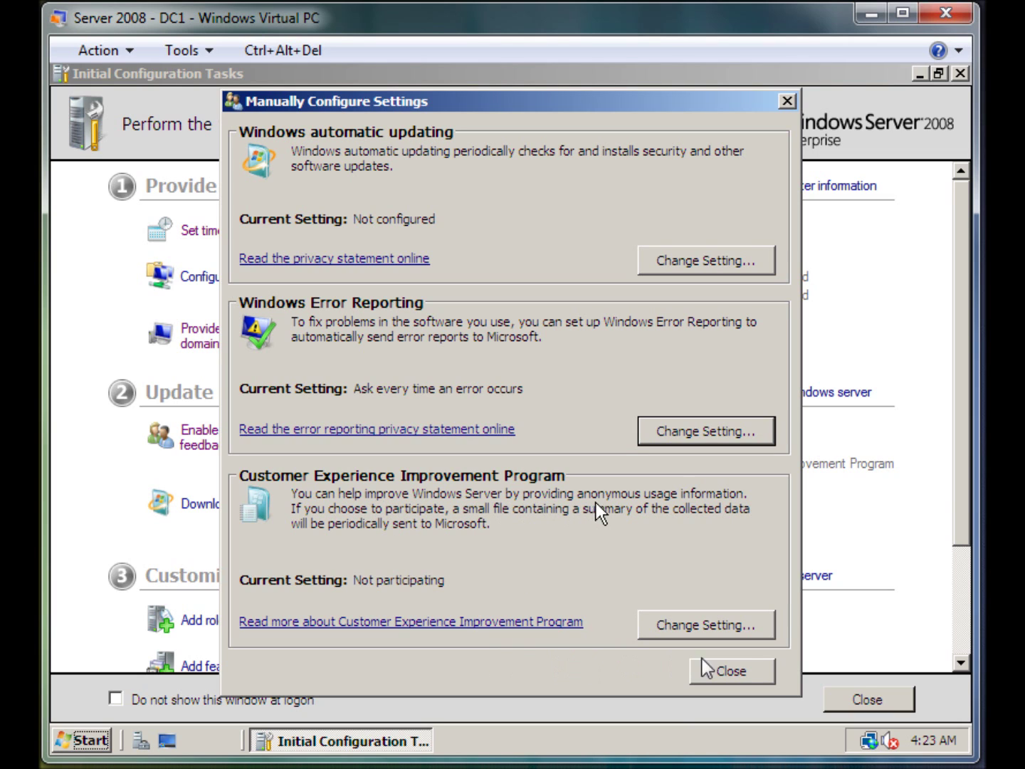
left_click(680, 625)
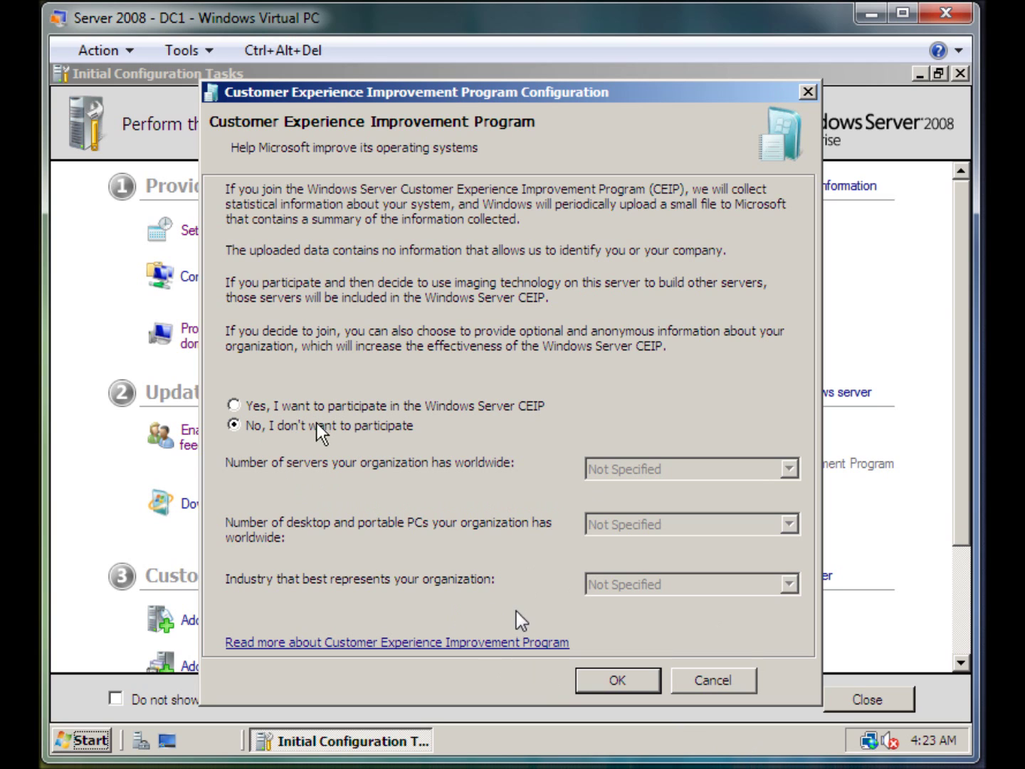
left_click(703, 681)
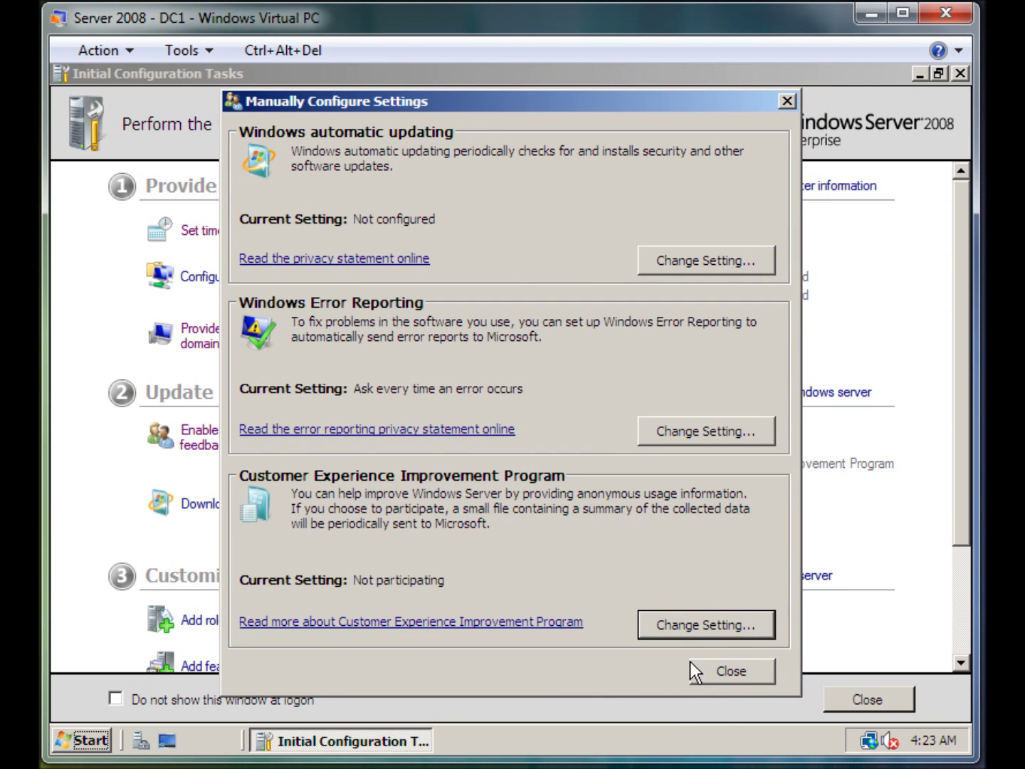
left_click(710, 670)
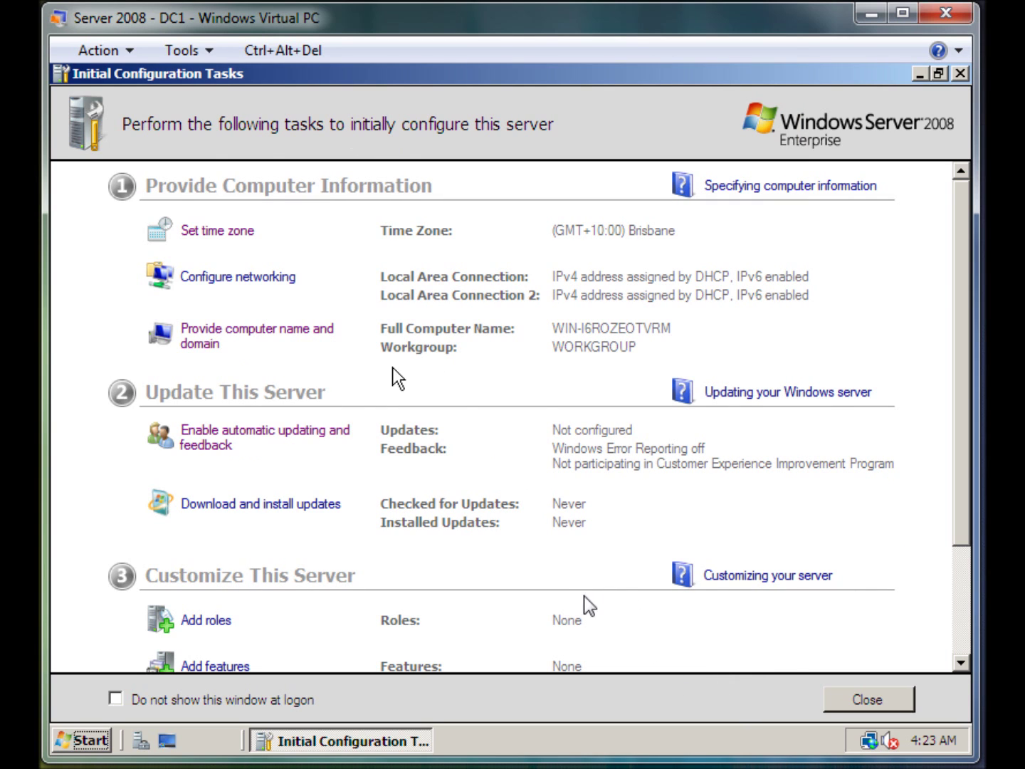
- View the Windows Update page for downloading and installing updates, close it, and look over the server customization tasks
left_click(275, 507)
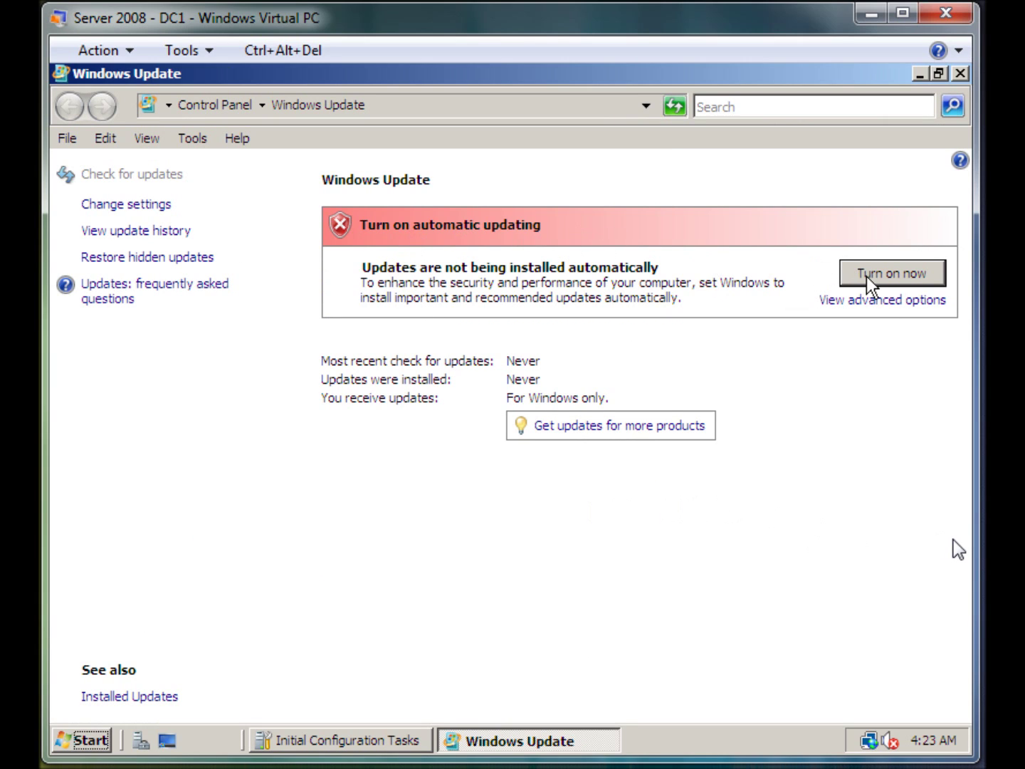
left_click(960, 73)
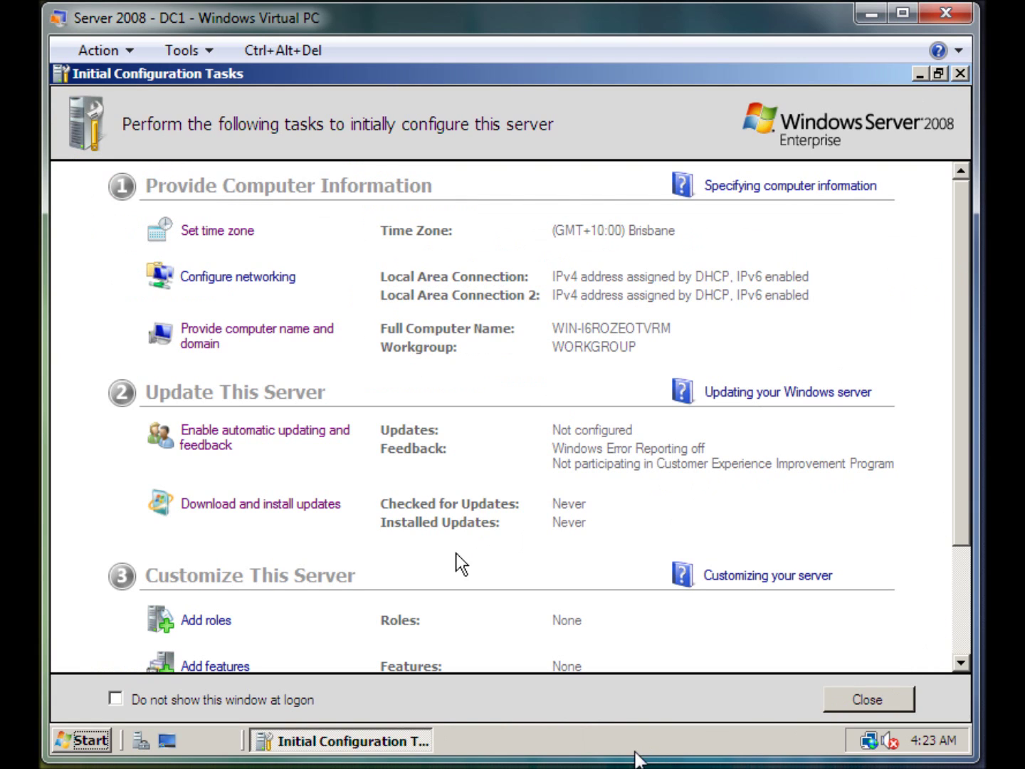
scroll(487, 448, "down", 4)
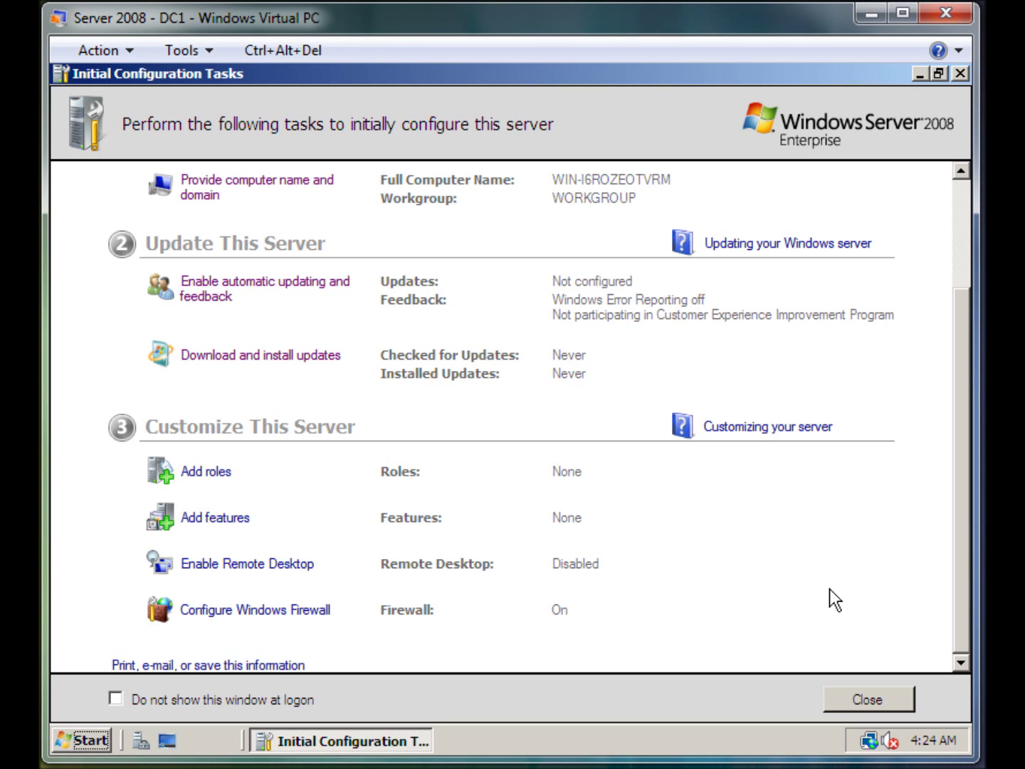
scroll(819, 590, "up", 3)
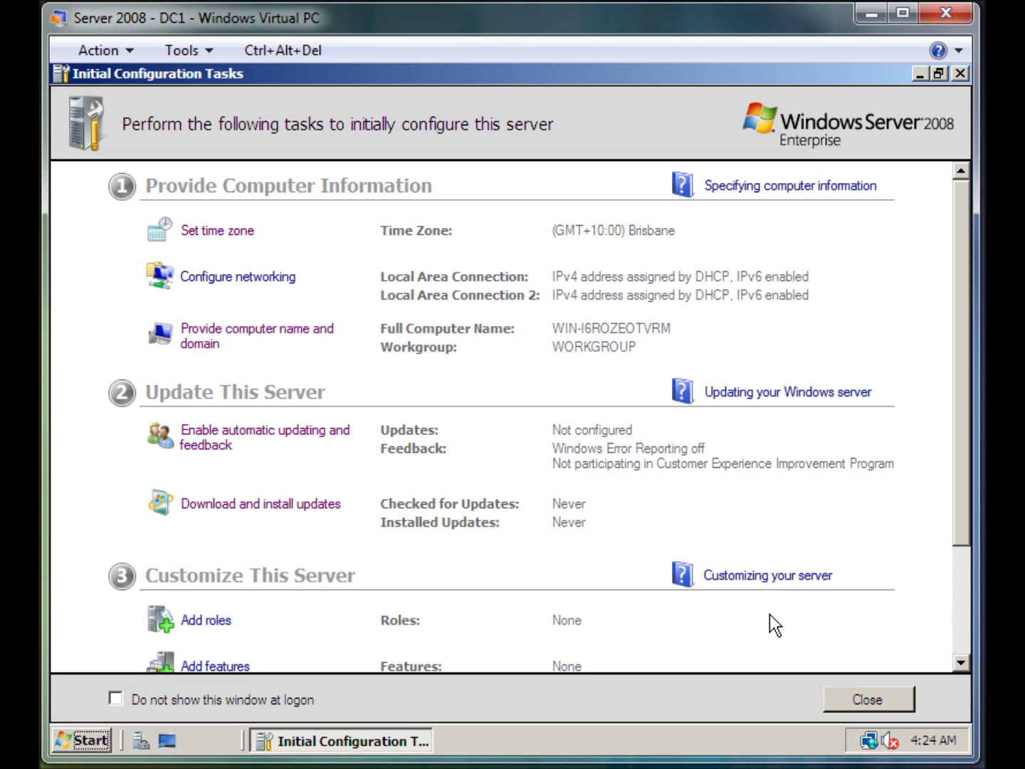
key("alt")
key("alt")
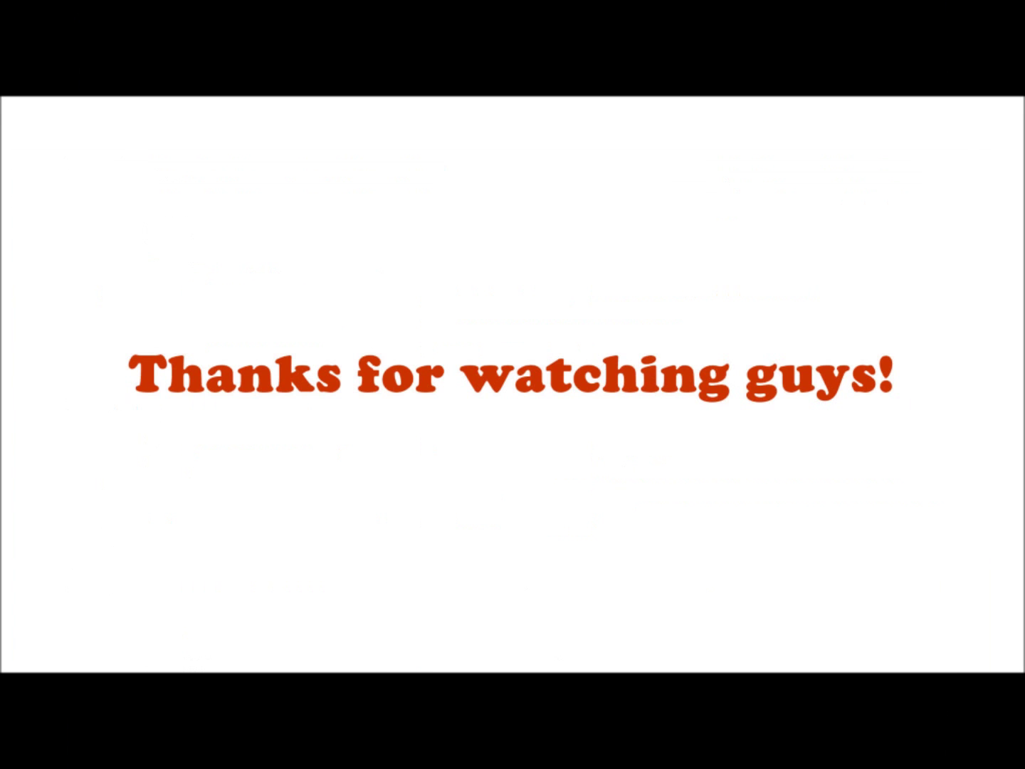